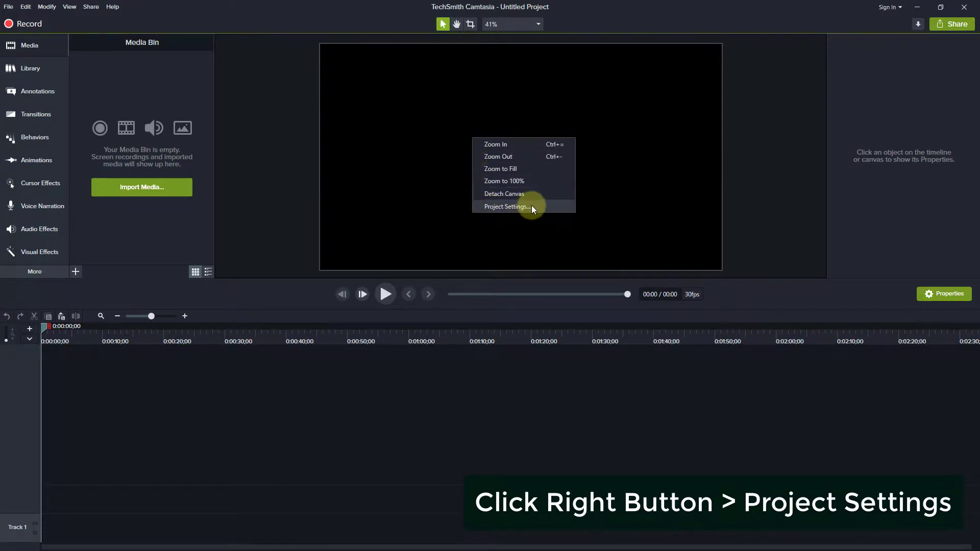
- Set the project's canvas dimensions to 1080p HD (1920x1080) and apply the project settings
{"action": "left_click", "coordinate": [523, 207]}
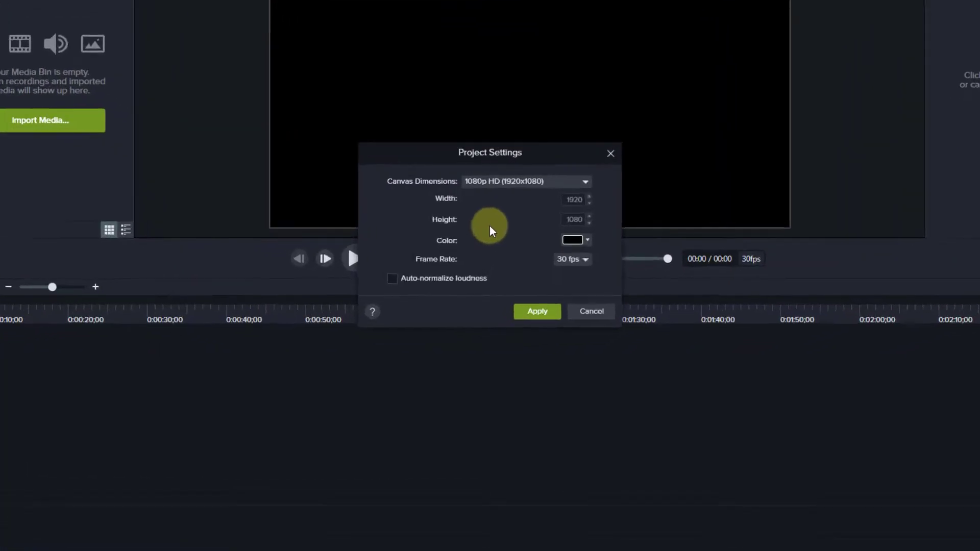
{"action": "left_click", "coordinate": [490, 181]}
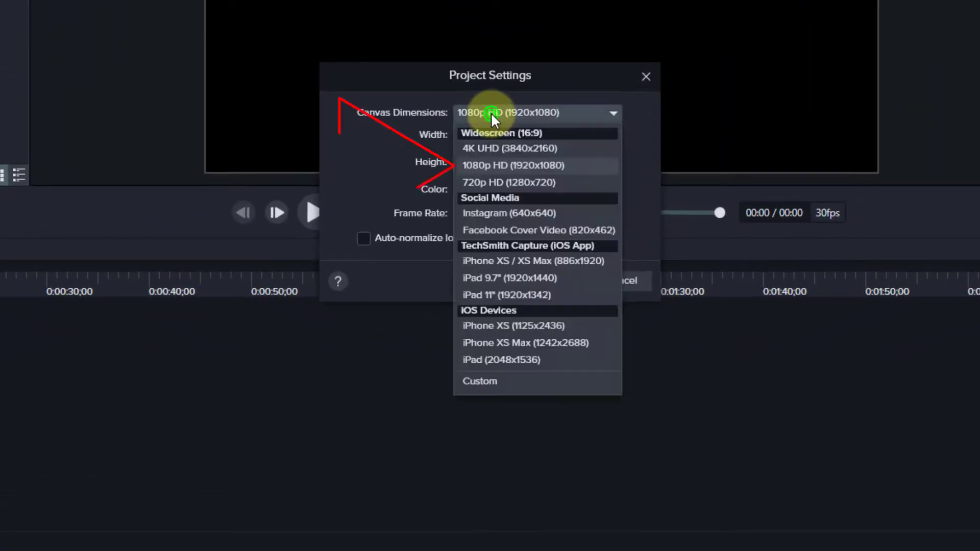
{"action": "left_click", "coordinate": [552, 164]}
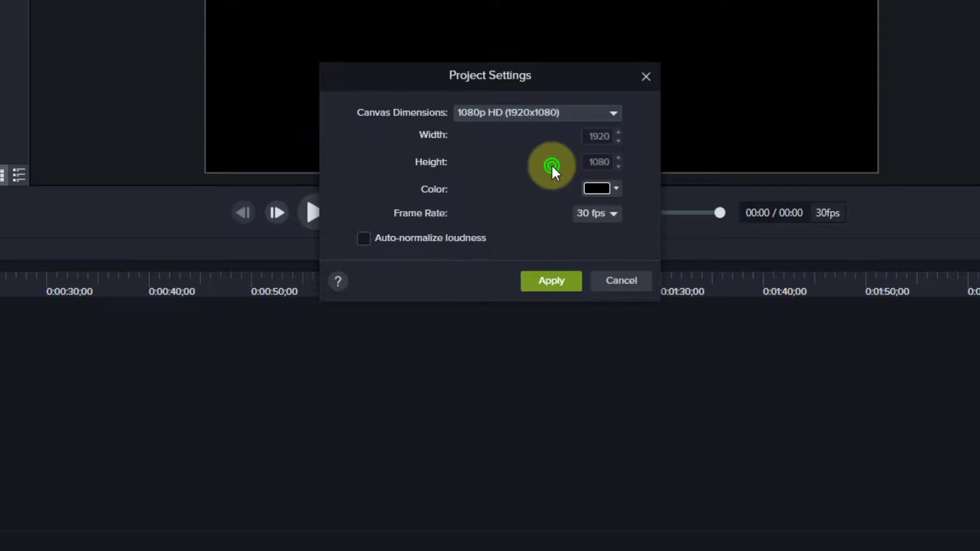
{"action": "left_click", "coordinate": [552, 280]}
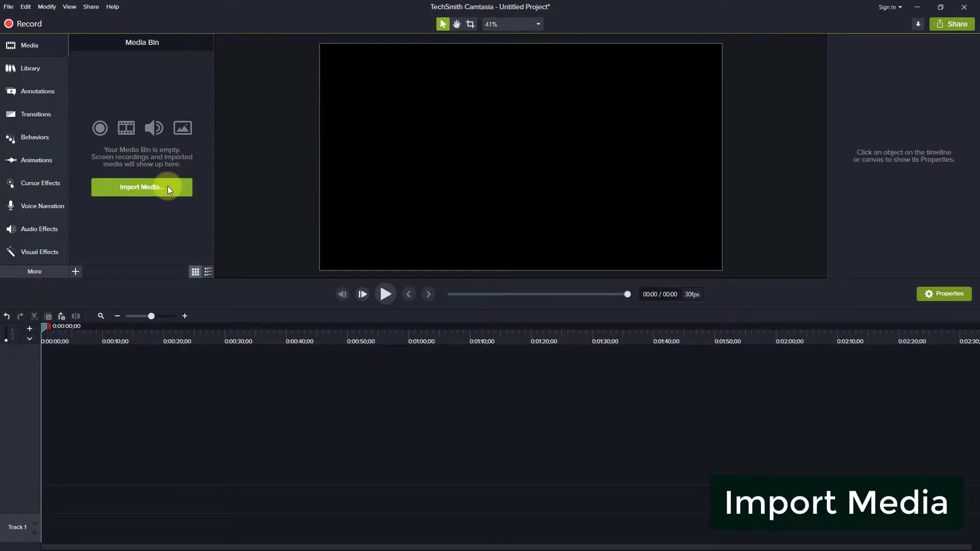
- Import the images 1, 2 and BG from the Eid Mubarak folder into the media bin
{"action": "left_click", "coordinate": [167, 185]}
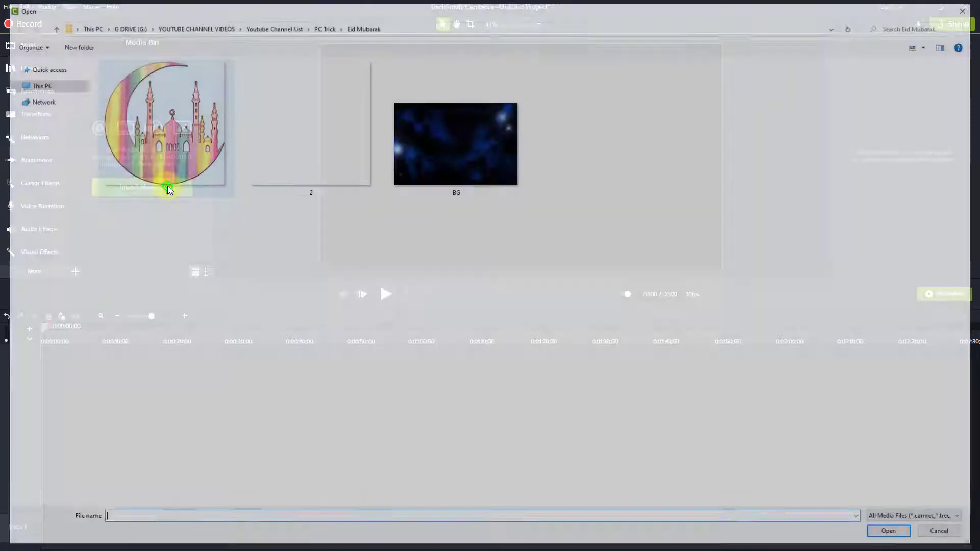
{"action": "left_click_drag", "start_coordinate": [625, 242], "coordinate": [210, 145]}
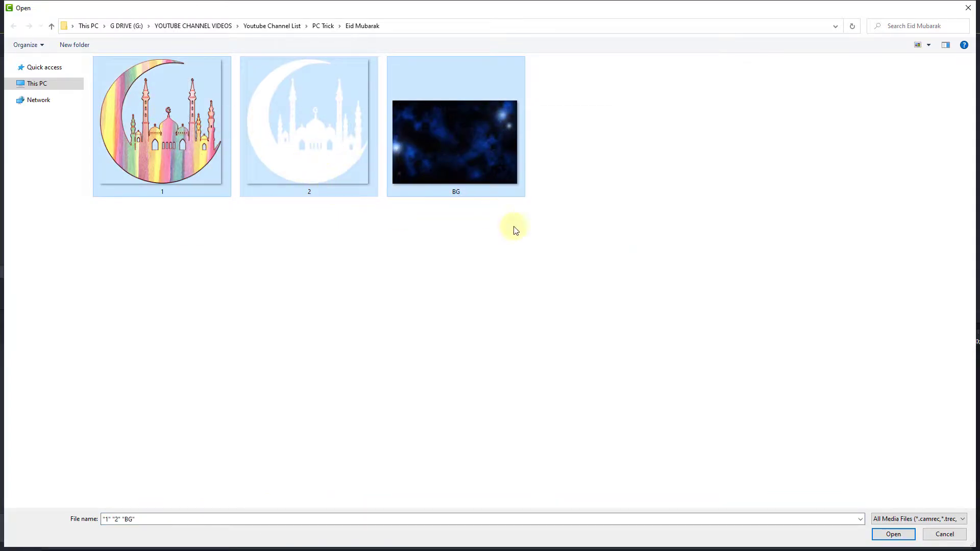
{"action": "left_click", "coordinate": [886, 536]}
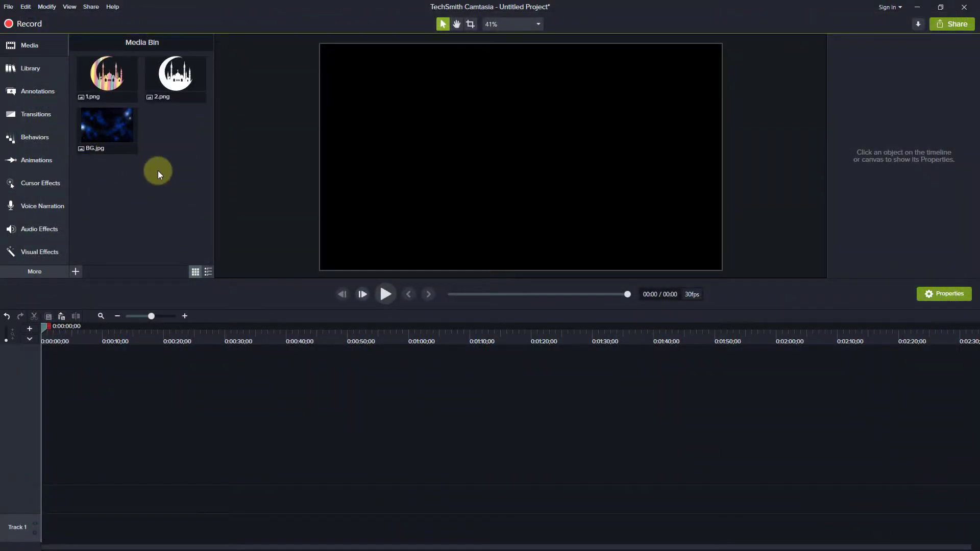
- Place BG.jpg at the start of Track 2 and enlarge it to 100% scale so it fills the canvas width
{"action": "left_click", "coordinate": [106, 128]}
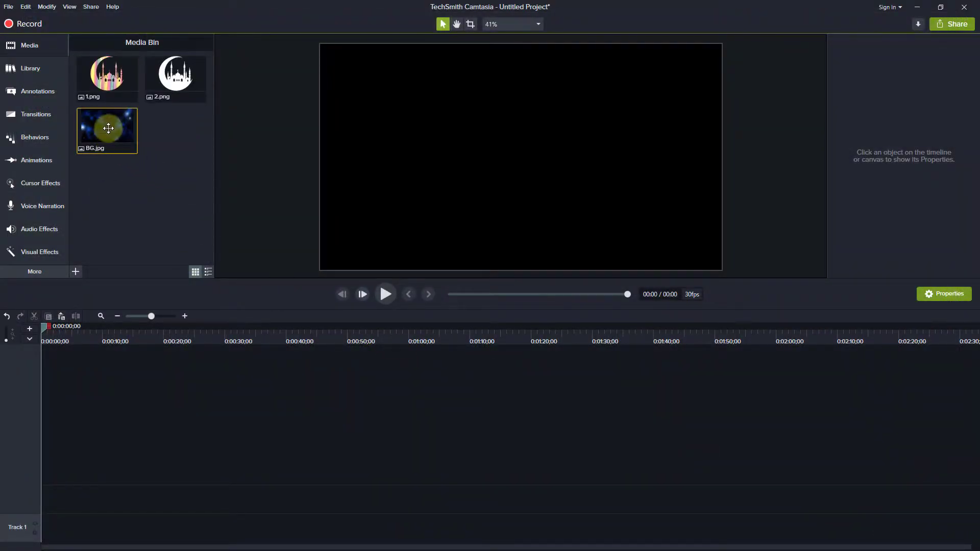
{"action": "left_click_drag", "start_coordinate": [106, 127], "coordinate": [36, 498]}
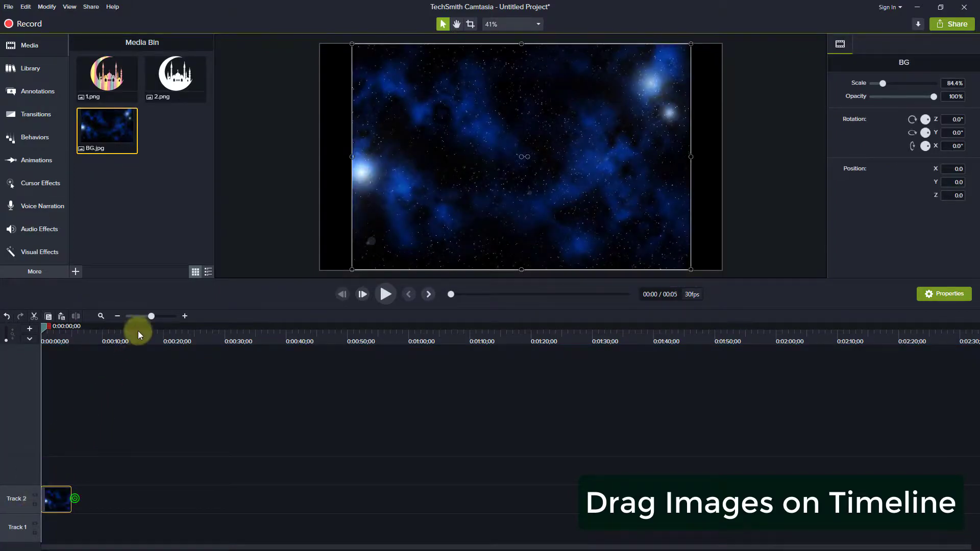
{"action": "left_click_drag", "start_coordinate": [151, 318], "coordinate": [166, 316]}
{"action": "left_click_drag", "start_coordinate": [151, 489], "coordinate": [149, 496]}
{"action": "left_click_drag", "start_coordinate": [350, 156], "coordinate": [321, 157]}
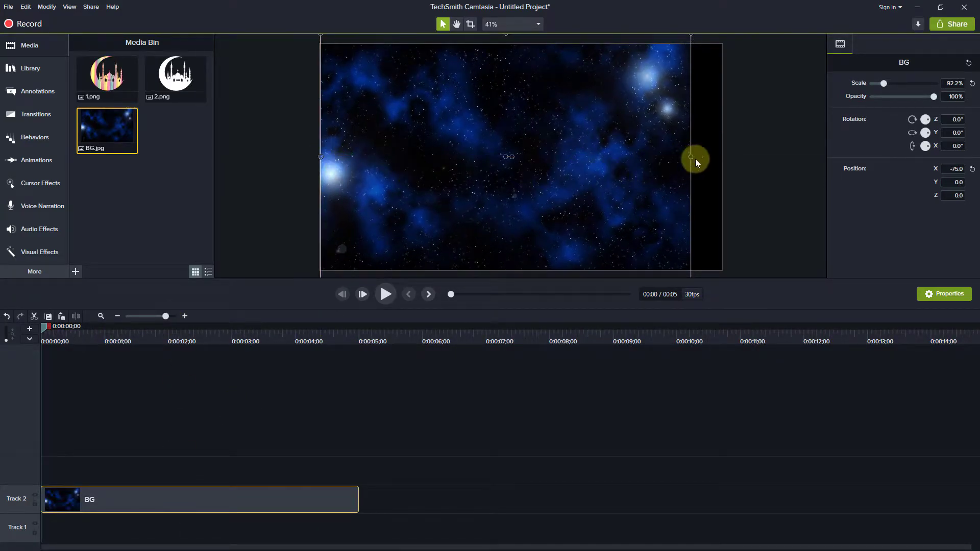
{"action": "left_click_drag", "start_coordinate": [692, 156], "coordinate": [720, 157]}
- Set the duration of the BG clip on Track 2 to 7 seconds
{"action": "left_click_drag", "start_coordinate": [154, 499], "coordinate": [183, 492]}
{"action": "right_click", "coordinate": [183, 493]}
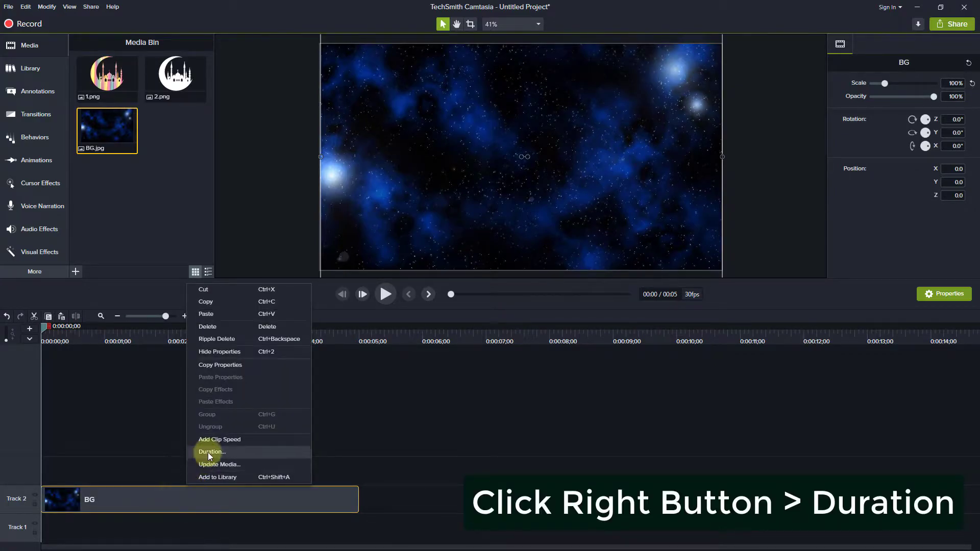
{"action": "left_click", "coordinate": [259, 454]}
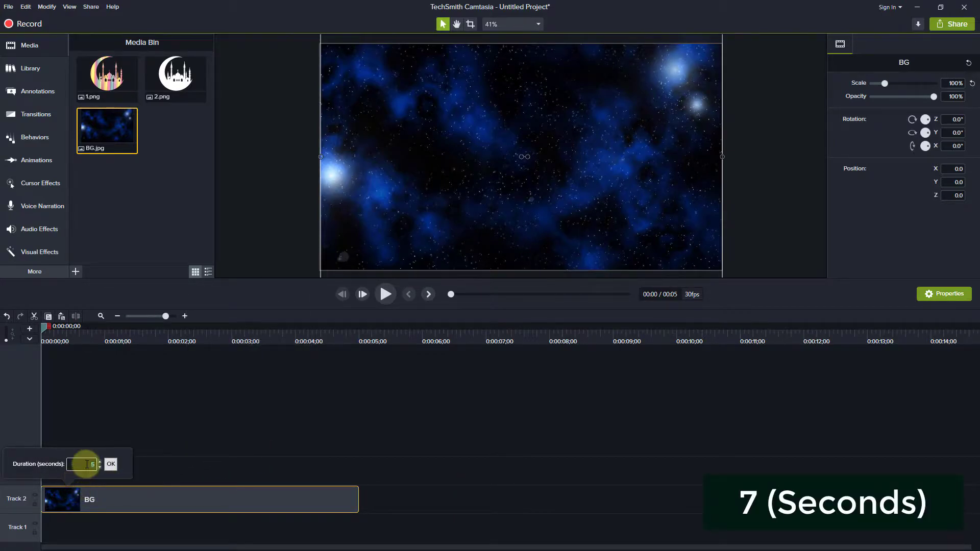
{"action": "key", "text": "BackSpace"}
{"action": "type", "text": "7"}
{"action": "left_click", "coordinate": [89, 463]}
{"action": "left_click", "coordinate": [110, 466]}
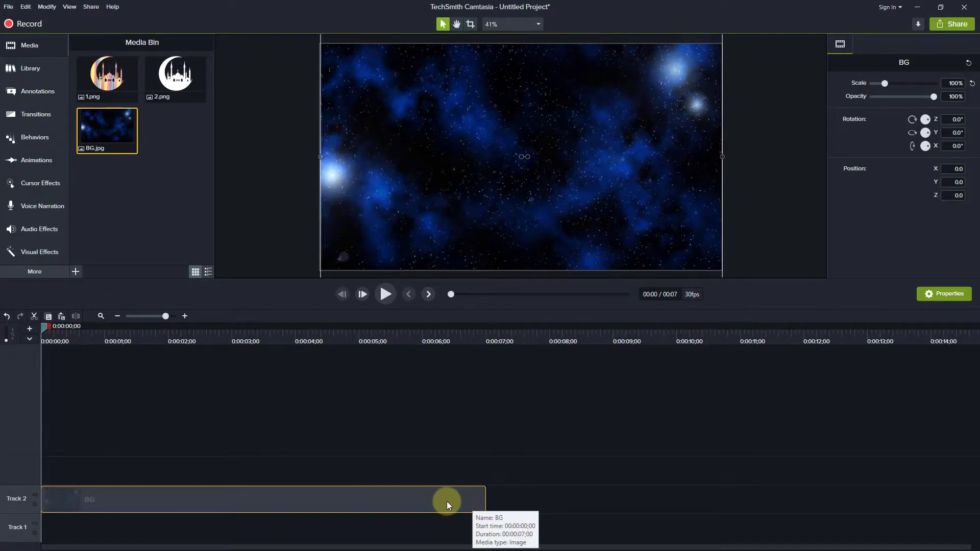
{"action": "left_click_drag", "start_coordinate": [446, 501], "coordinate": [439, 502]}
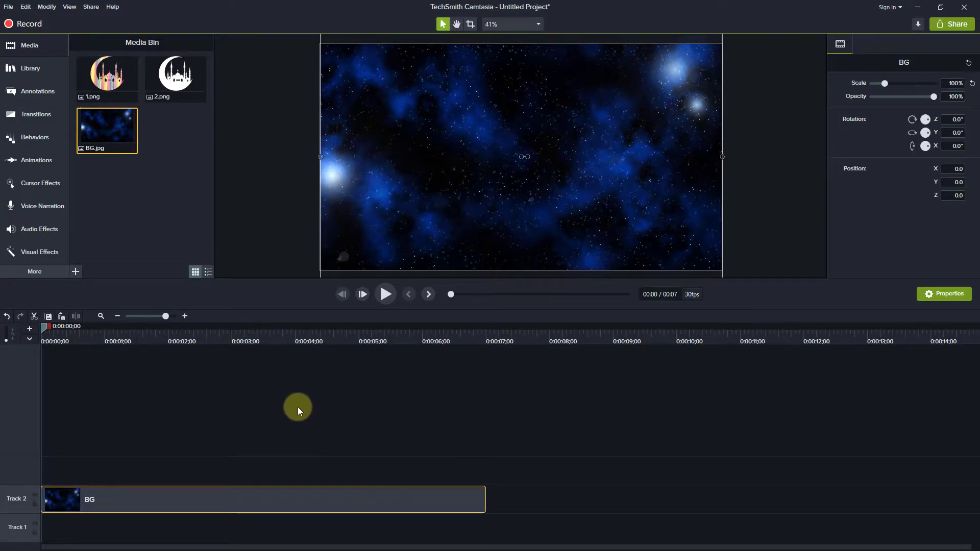
- Place 1.png at the start of Track 3 and 2.png at the start of Track 4
{"action": "left_click", "coordinate": [231, 394]}
{"action": "left_click", "coordinate": [113, 82]}
{"action": "left_click_drag", "start_coordinate": [113, 81], "coordinate": [32, 470]}
{"action": "left_click", "coordinate": [179, 83]}
{"action": "left_click_drag", "start_coordinate": [178, 83], "coordinate": [49, 451]}
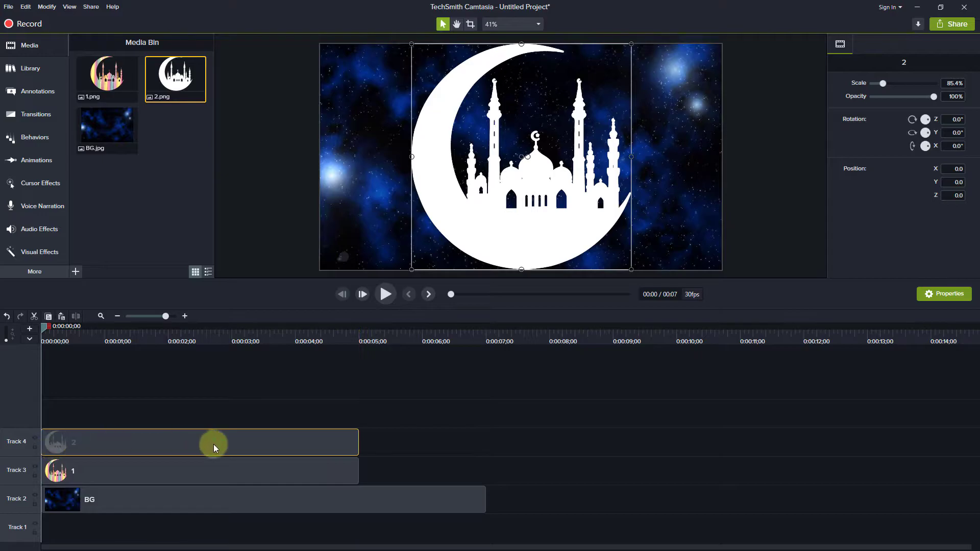
- Set the duration of both crescent mosque clips, 1 and 2, to 0.5 seconds
{"action": "left_click_drag", "start_coordinate": [180, 329], "coordinate": [185, 329]}
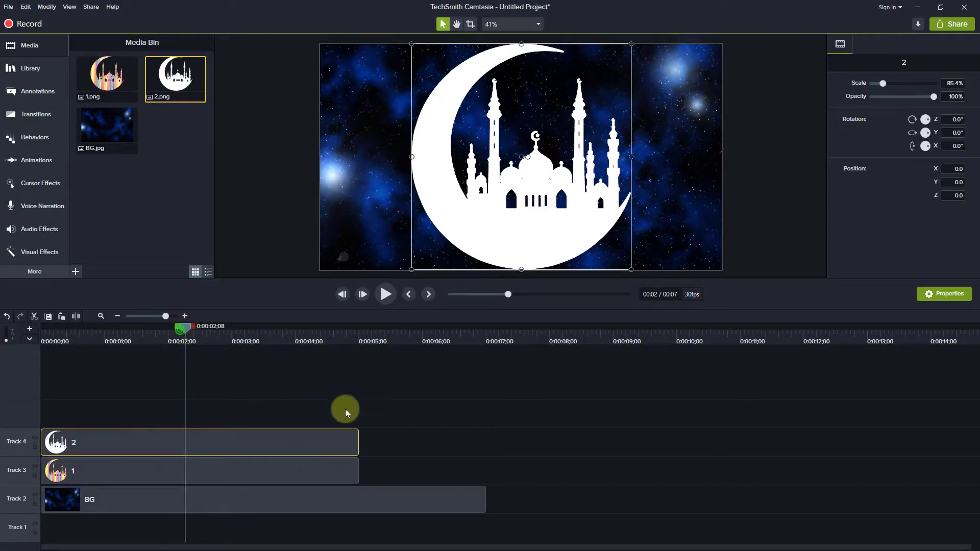
{"action": "left_click_drag", "start_coordinate": [370, 467], "coordinate": [95, 432]}
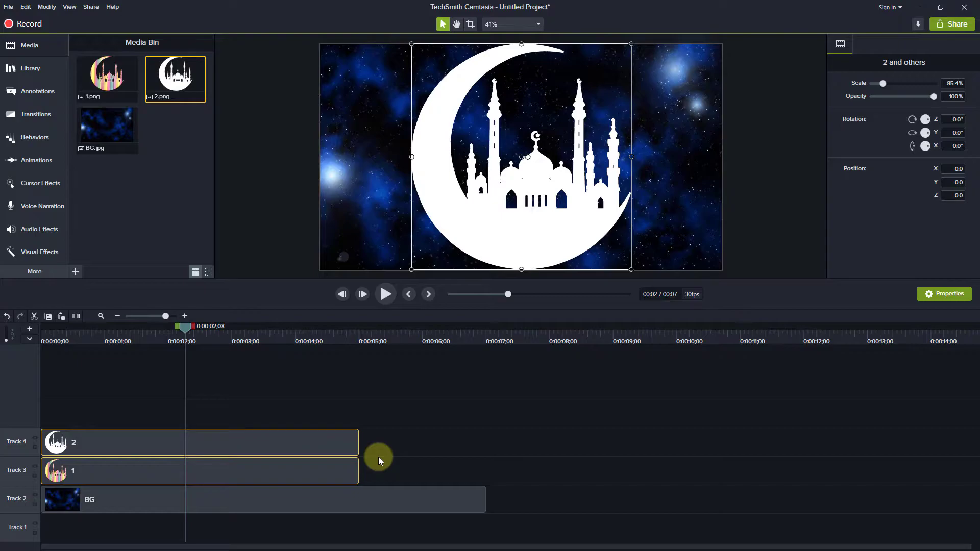
{"action": "left_click", "coordinate": [319, 439]}
{"action": "right_click", "coordinate": [319, 438]}
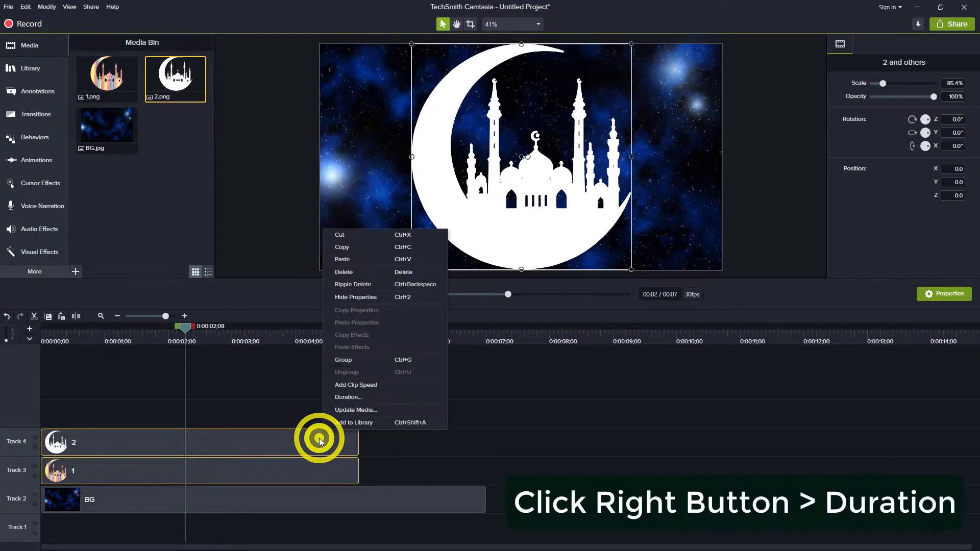
{"action": "left_click", "coordinate": [360, 397]}
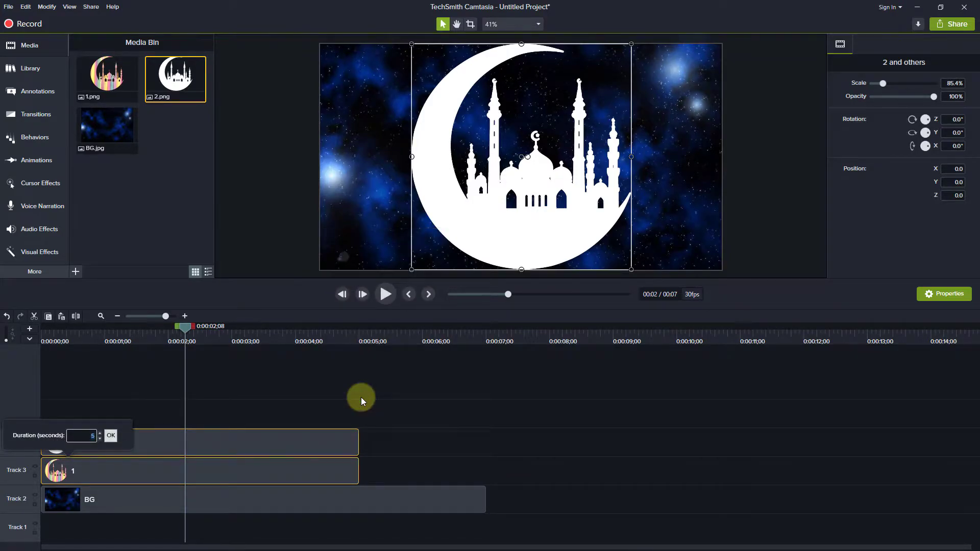
{"action": "type", "text": "0"}
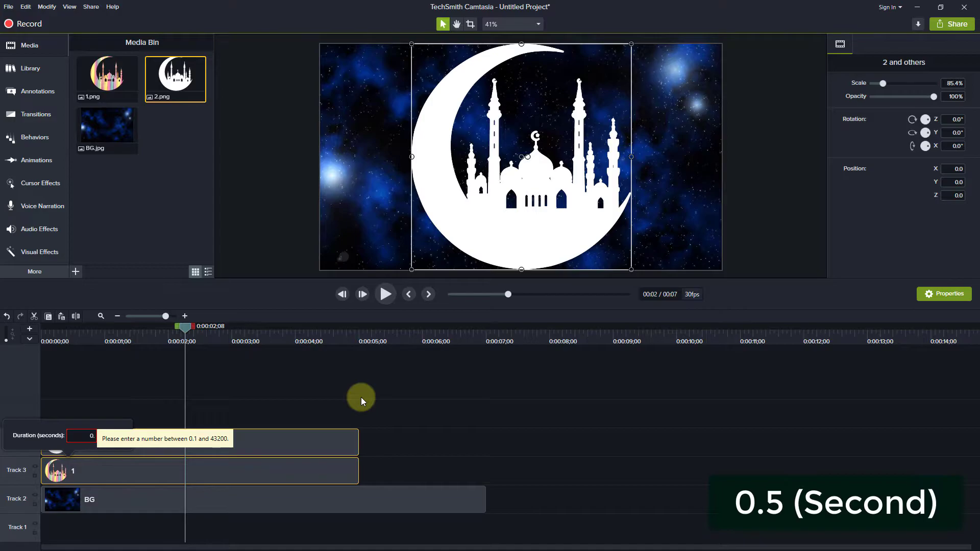
{"action": "type", "text": ".5"}
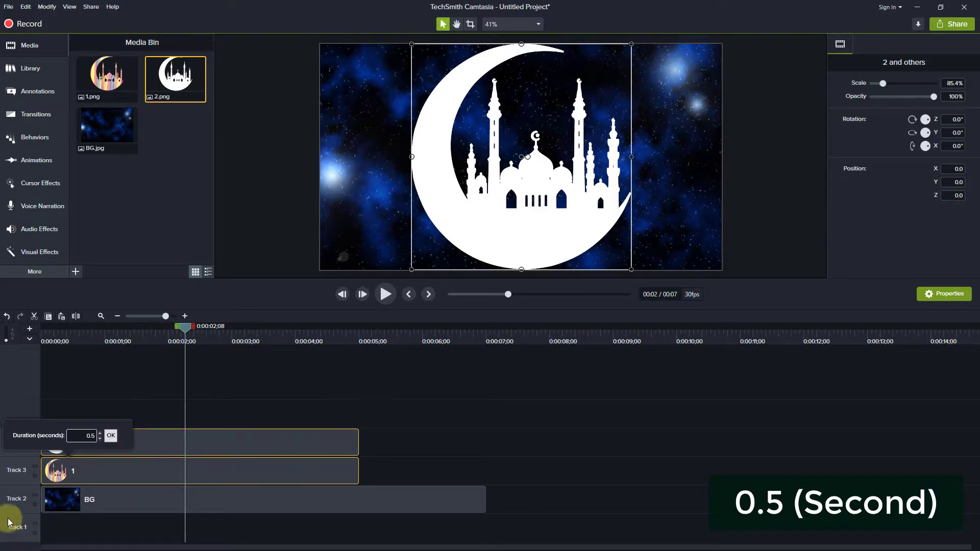
{"action": "double_click", "coordinate": [78, 437]}
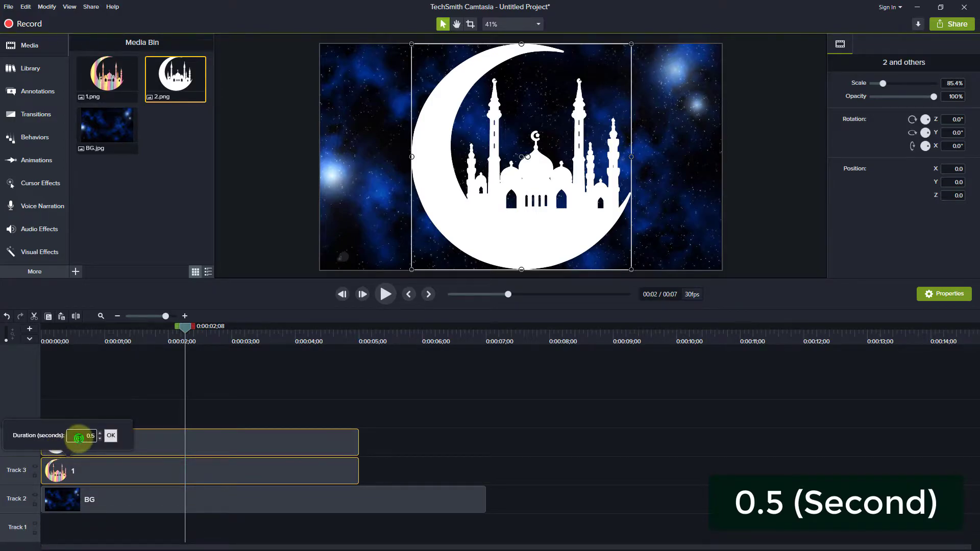
{"action": "left_click", "coordinate": [112, 437]}
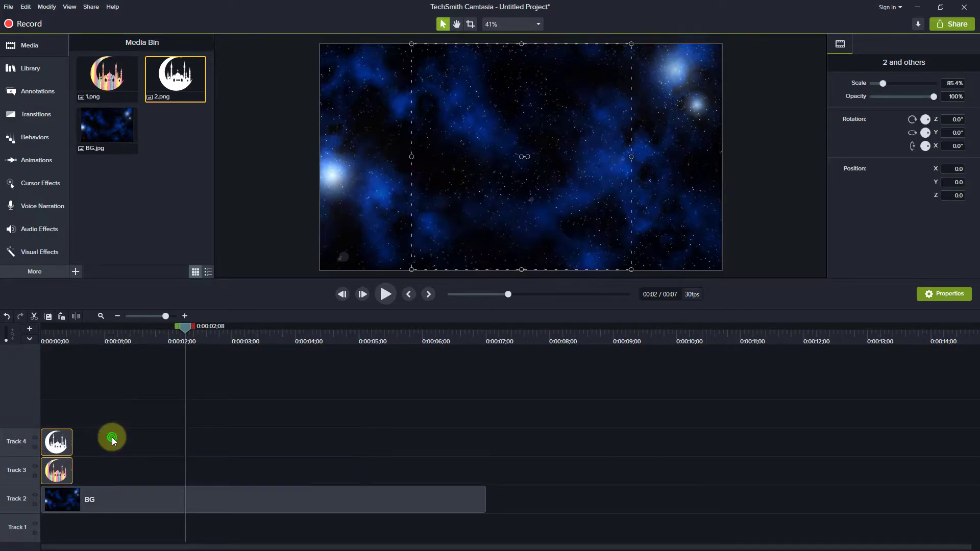
- Return the playhead to the start and move clip 2 onto Track 3 directly after clip 1
{"action": "left_click", "coordinate": [68, 354]}
{"action": "left_click", "coordinate": [56, 337]}
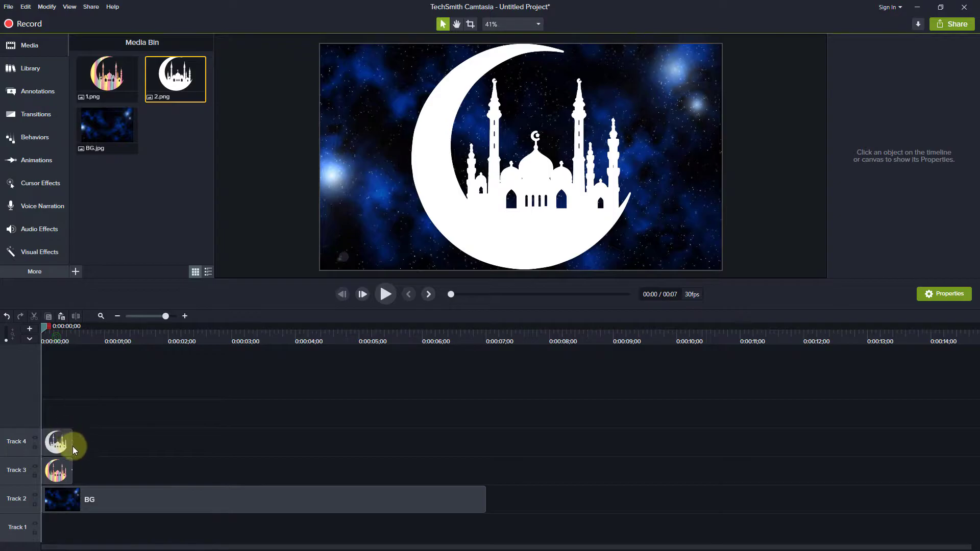
{"action": "left_click_drag", "start_coordinate": [57, 445], "coordinate": [99, 455]}
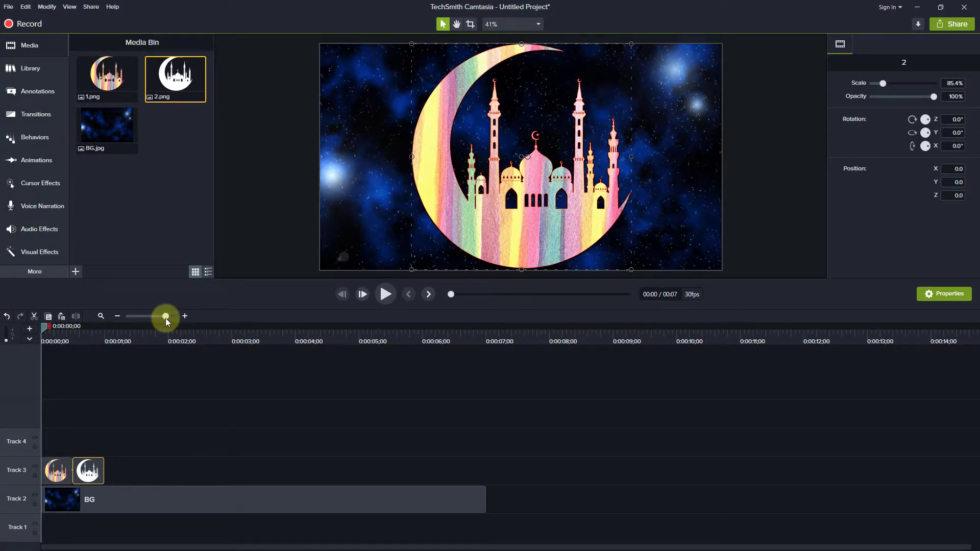
{"action": "left_click_drag", "start_coordinate": [166, 317], "coordinate": [170, 317]}
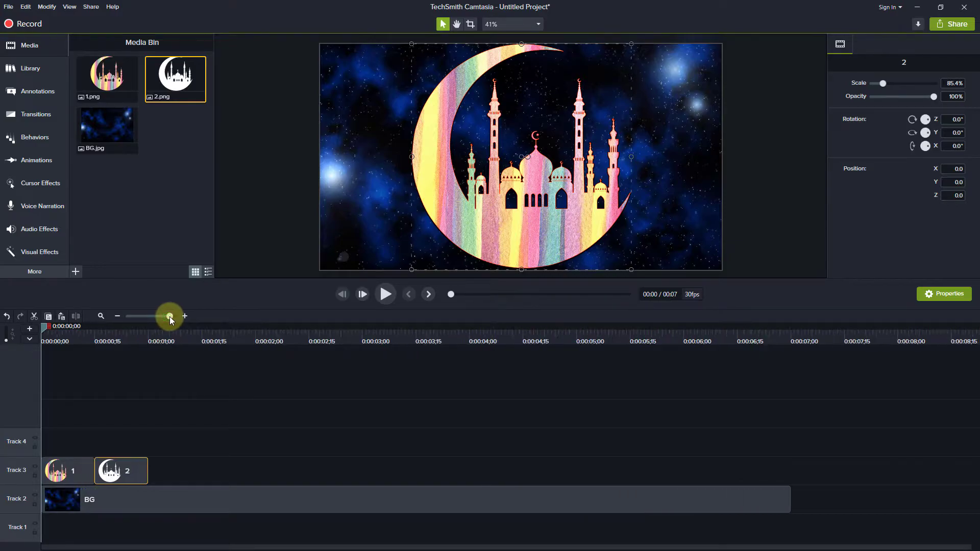
{"action": "left_click", "coordinate": [173, 474]}
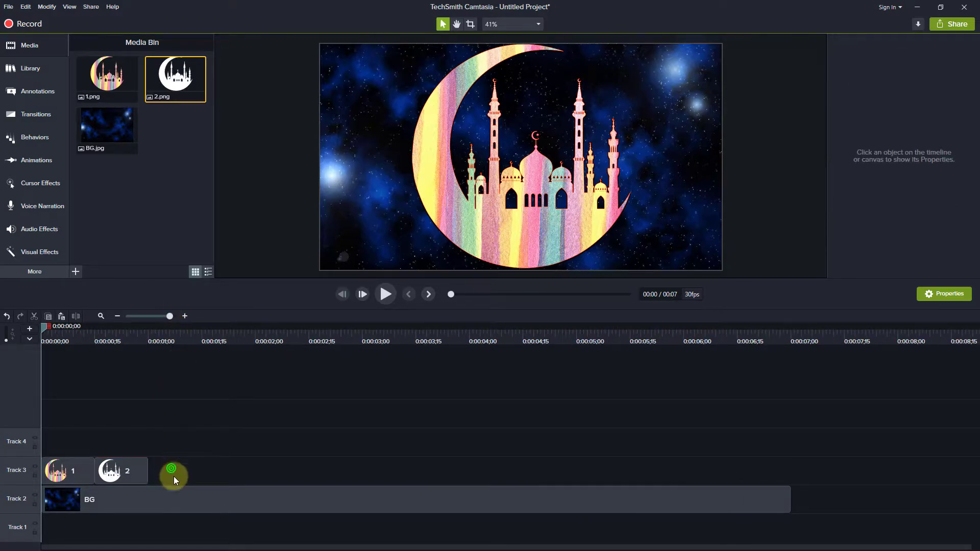
- Copy clips 1 and 2 together and paste the pair directly after them on Track 3
{"action": "left_click", "coordinate": [67, 470], "text": "ctrl"}
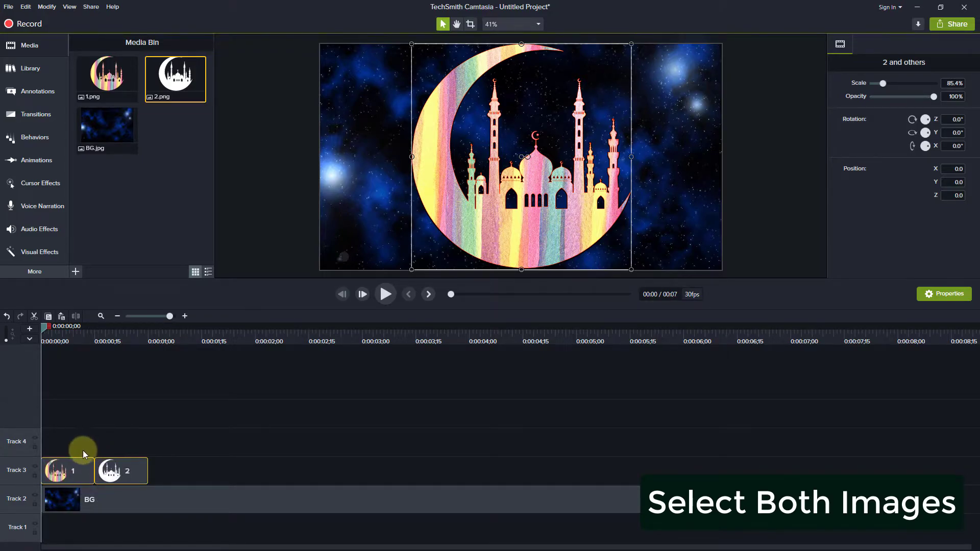
{"action": "right_click", "coordinate": [130, 470]}
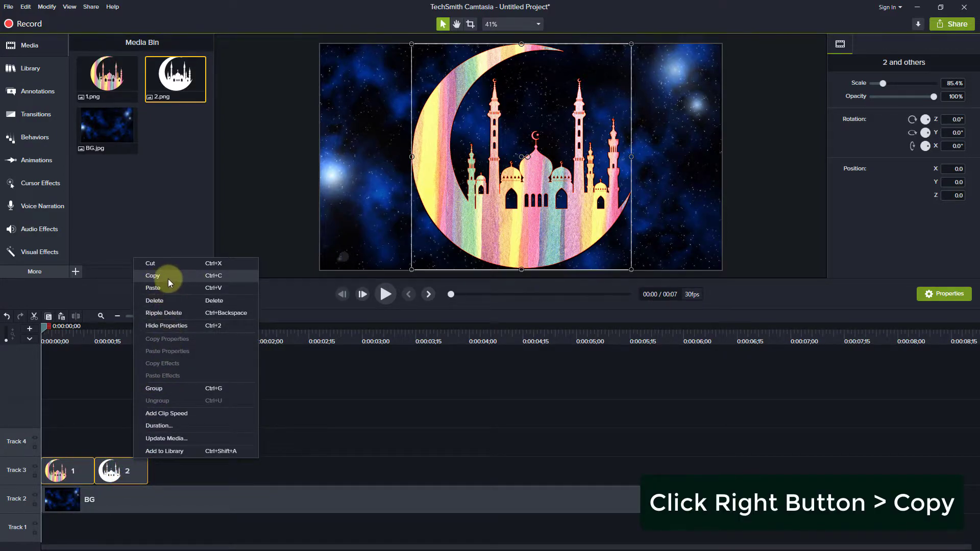
{"action": "left_click", "coordinate": [182, 279]}
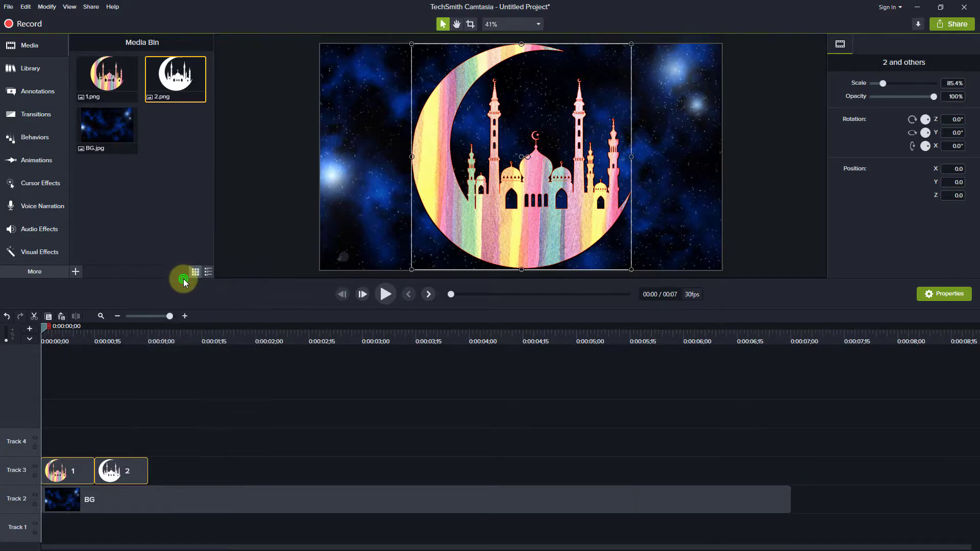
{"action": "left_click", "coordinate": [165, 469]}
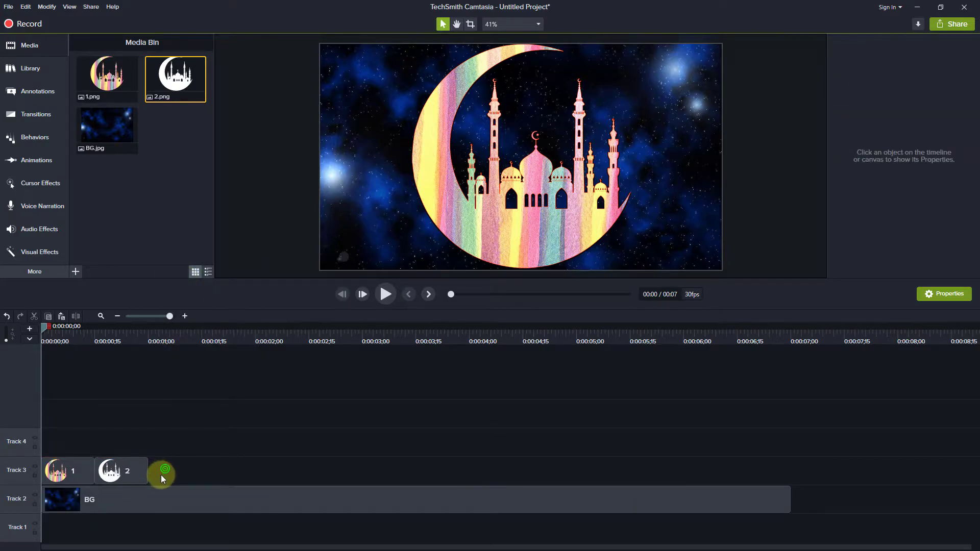
{"action": "right_click", "coordinate": [161, 475]}
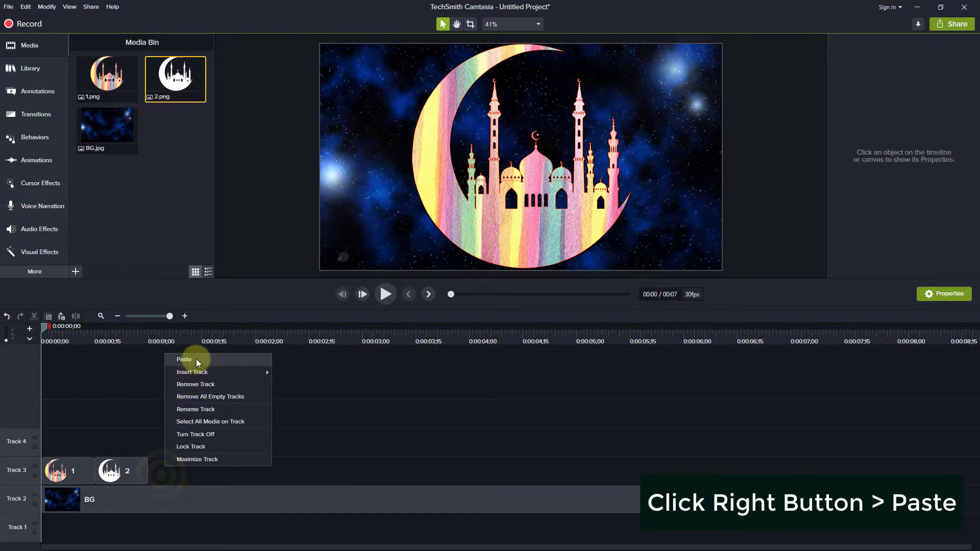
{"action": "left_click", "coordinate": [229, 359]}
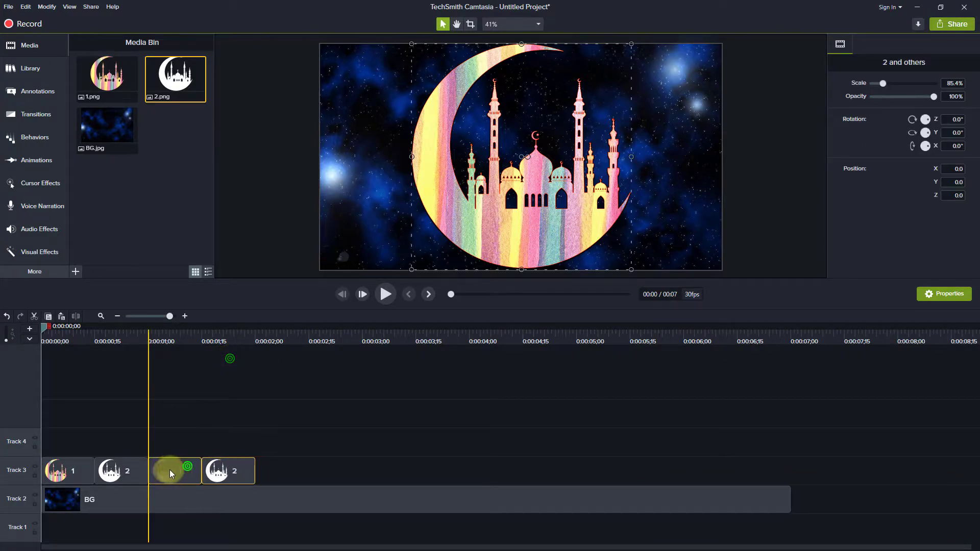
- Paste another copy of the clip pair on Track 3, flush against the end of the second pair
{"action": "right_click", "coordinate": [259, 468]}
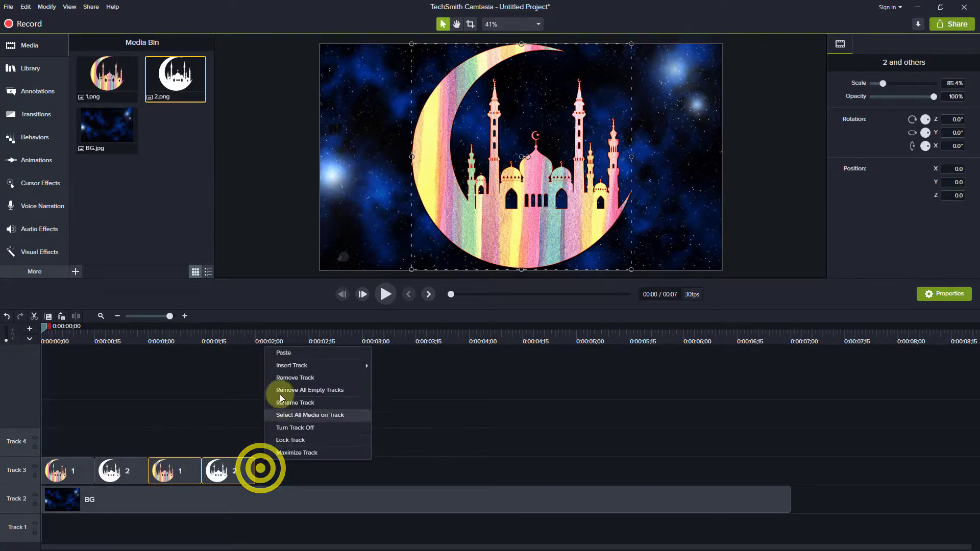
{"action": "left_click", "coordinate": [284, 360]}
{"action": "left_click_drag", "start_coordinate": [294, 471], "coordinate": [255, 471]}
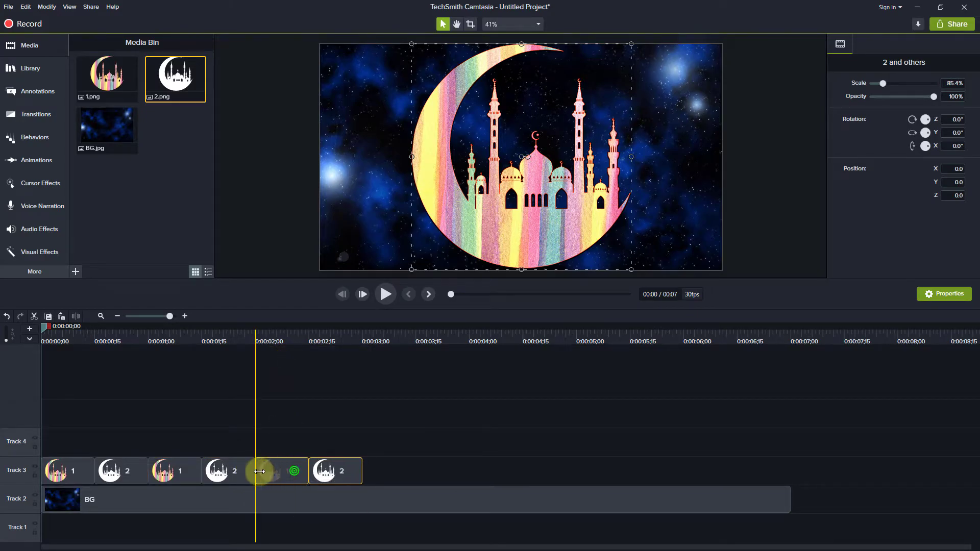
- Paste four more copies of the clip pair end to end on Track 3 up to the background's end, and preview the alternation
{"action": "right_click", "coordinate": [374, 470]}
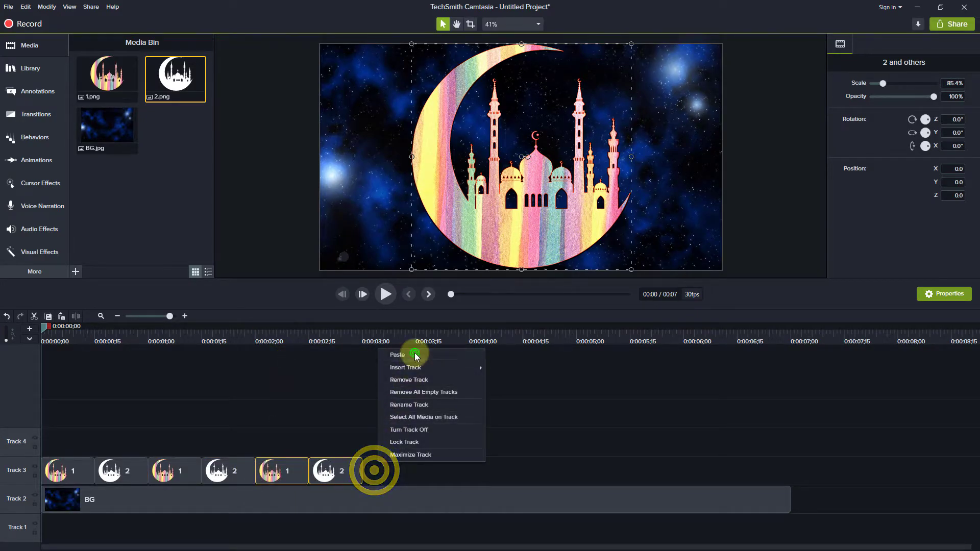
{"action": "left_click", "coordinate": [412, 354]}
{"action": "left_click_drag", "start_coordinate": [411, 475], "coordinate": [400, 473]}
{"action": "right_click", "coordinate": [476, 464]}
{"action": "left_click", "coordinate": [507, 355]}
{"action": "left_click_drag", "start_coordinate": [485, 471], "coordinate": [471, 467]}
{"action": "right_click", "coordinate": [604, 467]}
{"action": "left_click", "coordinate": [639, 355]}
{"action": "right_click", "coordinate": [732, 471]}
{"action": "left_click", "coordinate": [745, 354]}
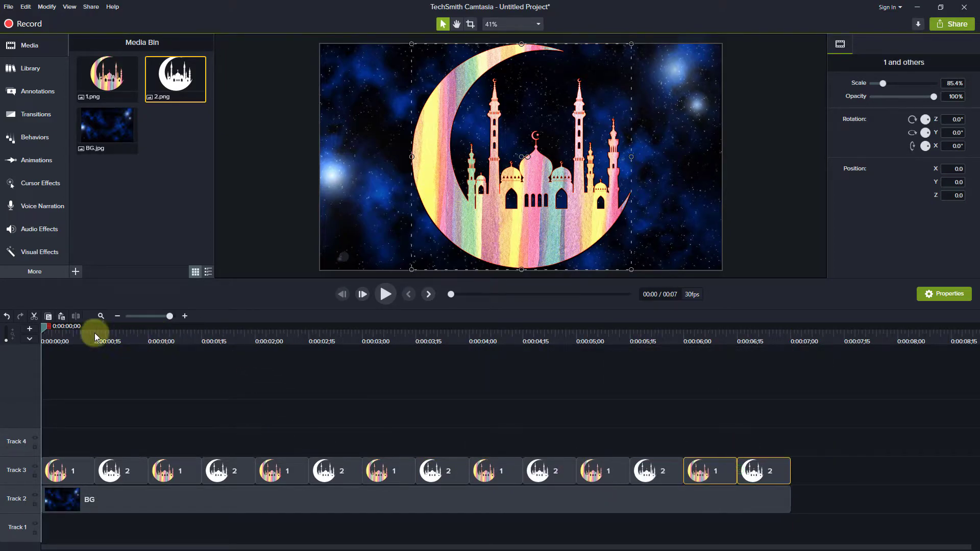
{"action": "left_click", "coordinate": [386, 294]}
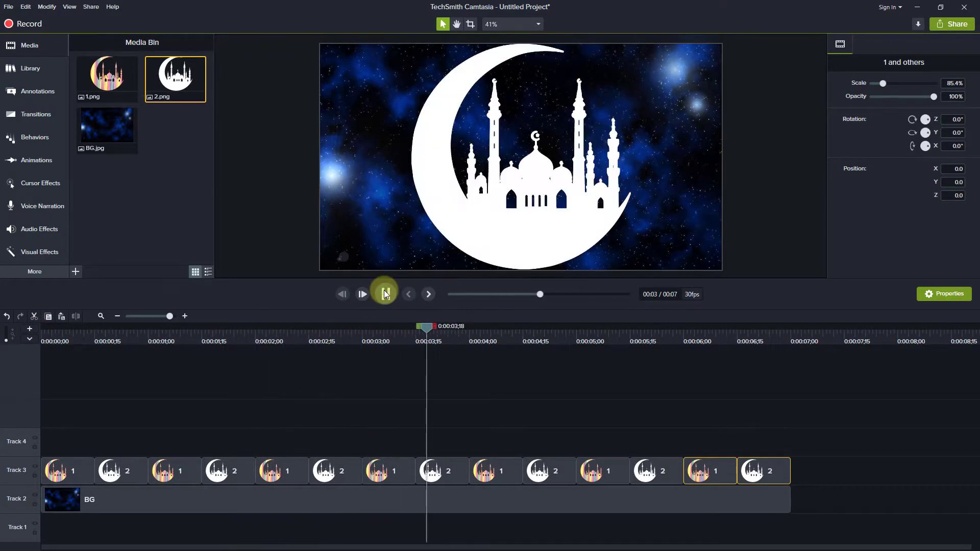
{"action": "left_click", "coordinate": [386, 294]}
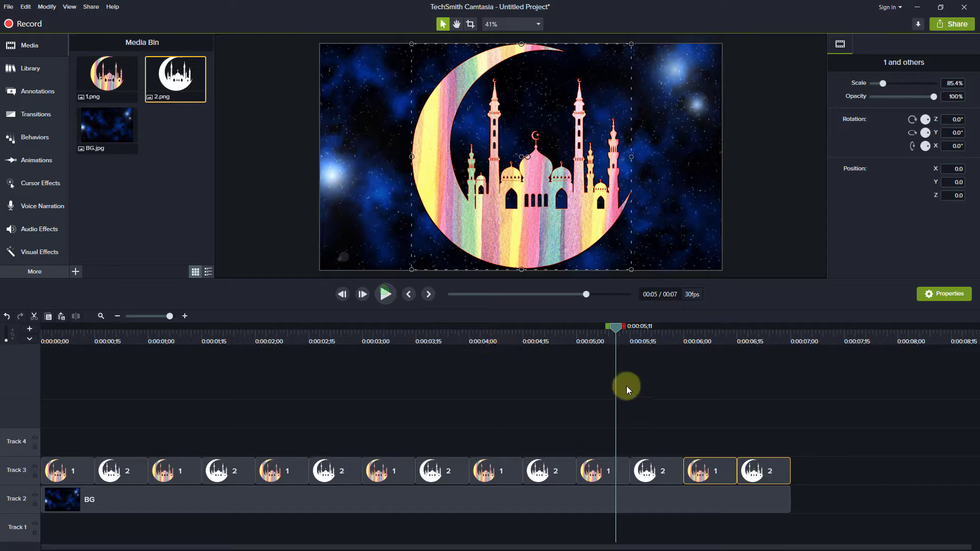
- Scale all crescent mosque clips on Track 3 together to about 64.8% and place them on the canvas's left half at X about -529.3
{"action": "left_click_drag", "start_coordinate": [812, 471], "coordinate": [557, 474]}
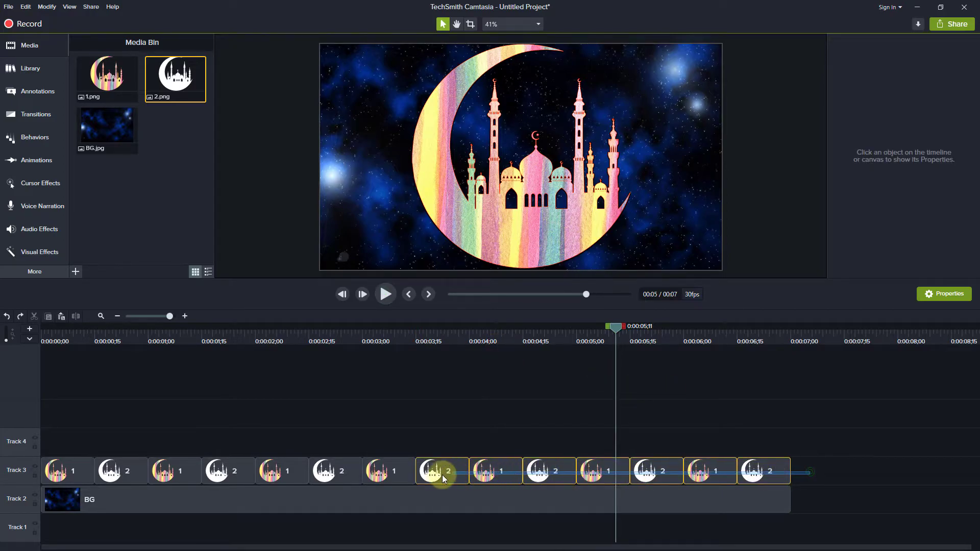
{"action": "left_click_drag", "start_coordinate": [136, 473], "coordinate": [50, 466]}
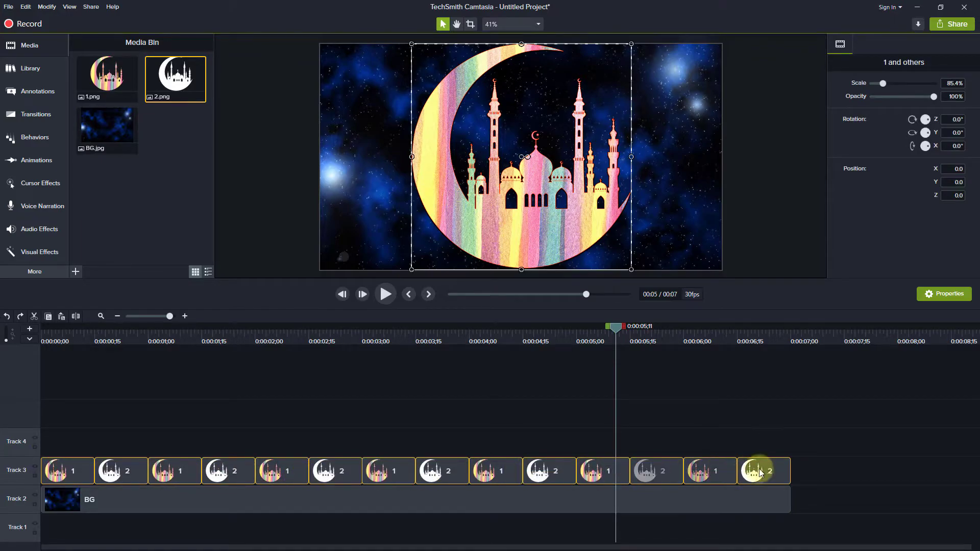
{"action": "left_click_drag", "start_coordinate": [632, 156], "coordinate": [573, 156]}
{"action": "left_click_drag", "start_coordinate": [526, 207], "coordinate": [441, 207]}
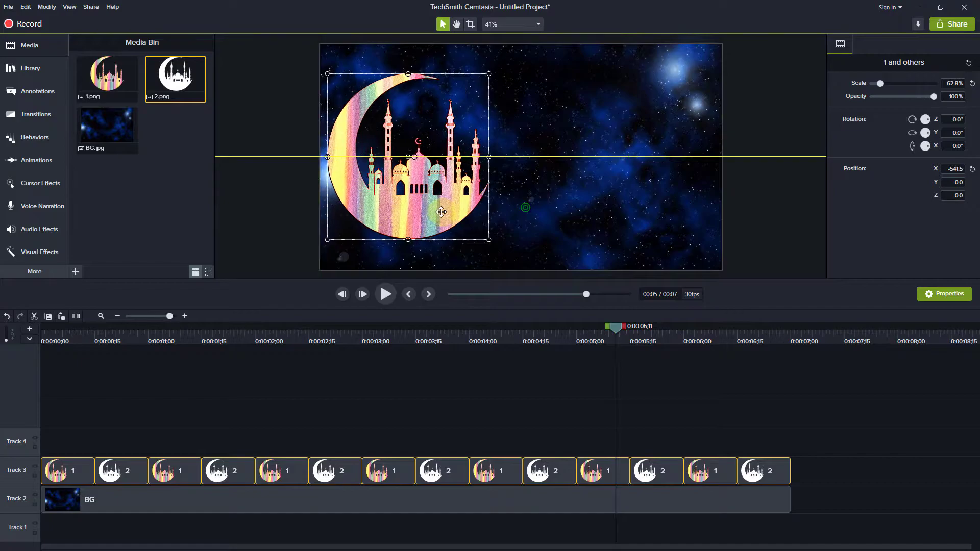
{"action": "left_click_drag", "start_coordinate": [489, 156], "coordinate": [494, 156]}
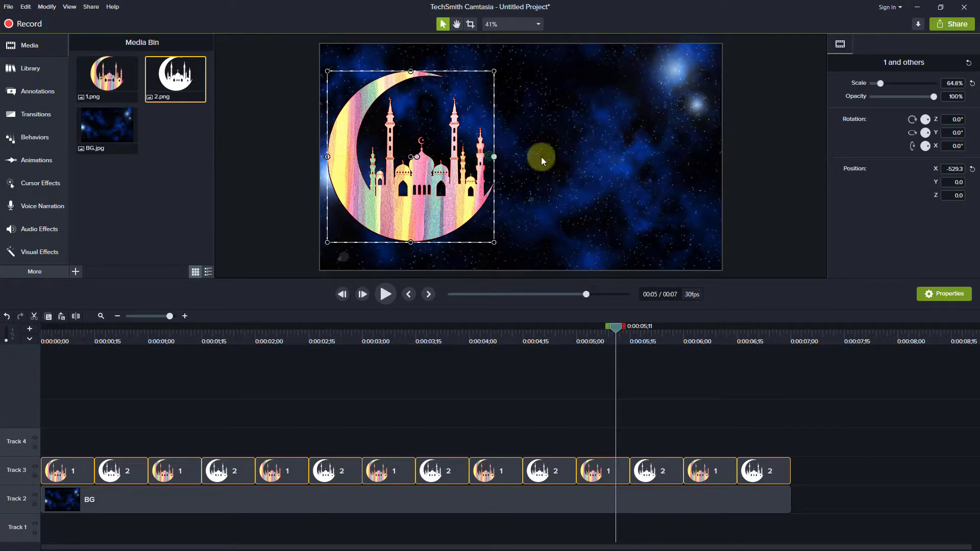
{"action": "left_click", "coordinate": [425, 397]}
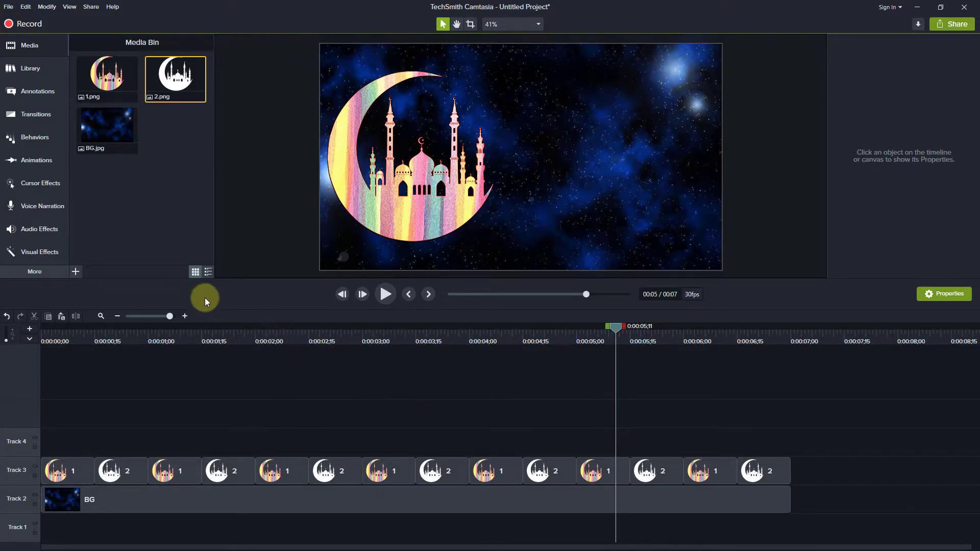
- Add a plain text callout to Track 4, place it in the canvas's upper right area, and change its text to EID
{"action": "left_click", "coordinate": [30, 93]}
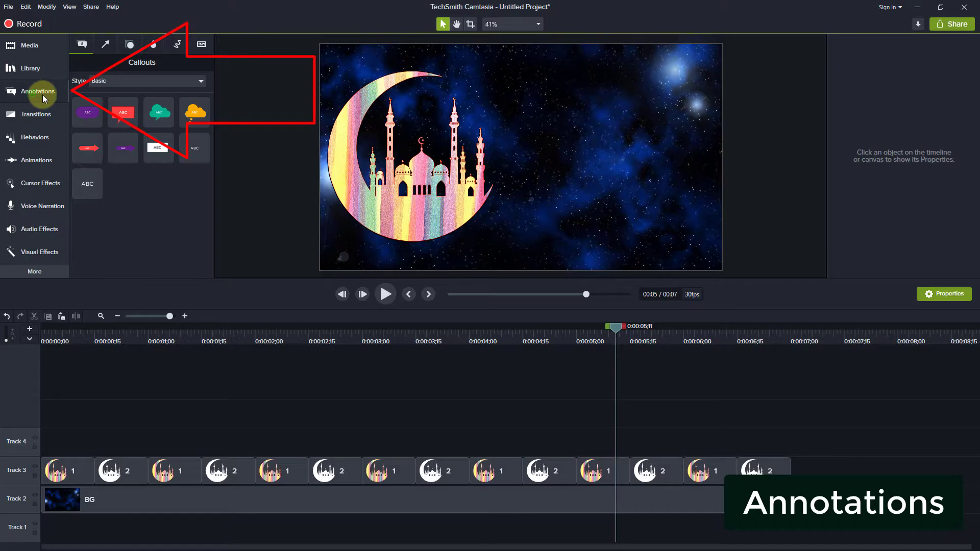
{"action": "left_click_drag", "start_coordinate": [85, 184], "coordinate": [124, 432]}
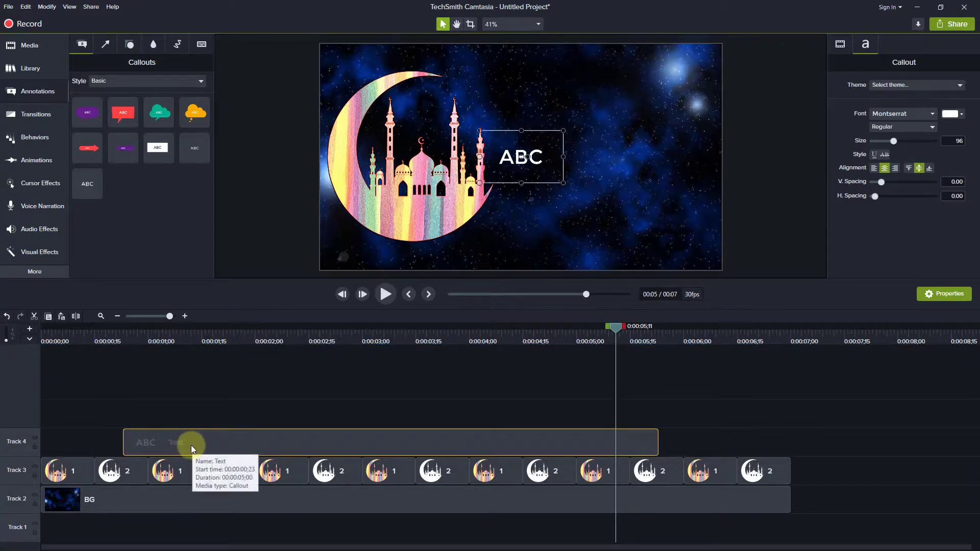
{"action": "left_click", "coordinate": [267, 333]}
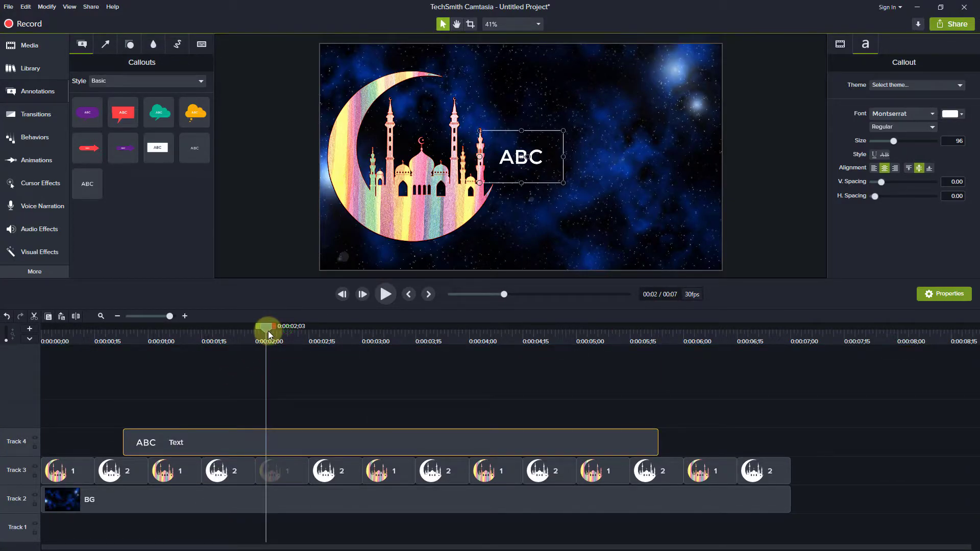
{"action": "left_click", "coordinate": [263, 328]}
{"action": "left_click", "coordinate": [277, 332]}
{"action": "left_click_drag", "start_coordinate": [519, 155], "coordinate": [576, 92]}
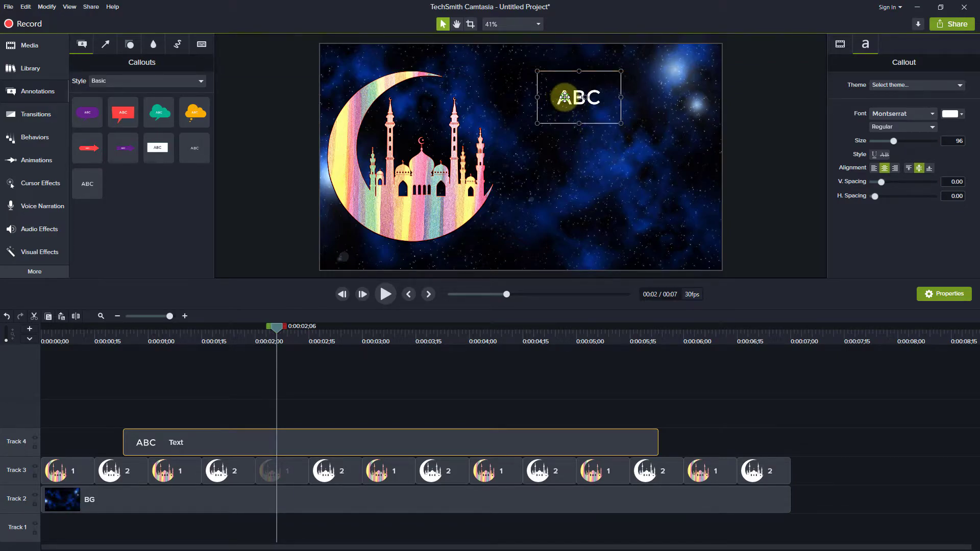
{"action": "type", "text": "EID"}
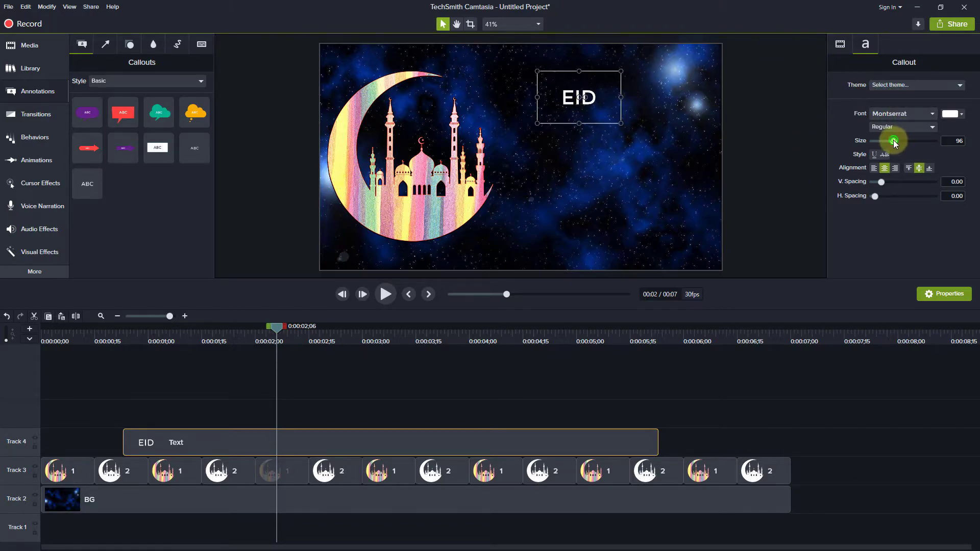
{"action": "left_click", "coordinate": [726, 386]}
{"action": "left_click", "coordinate": [625, 439]}
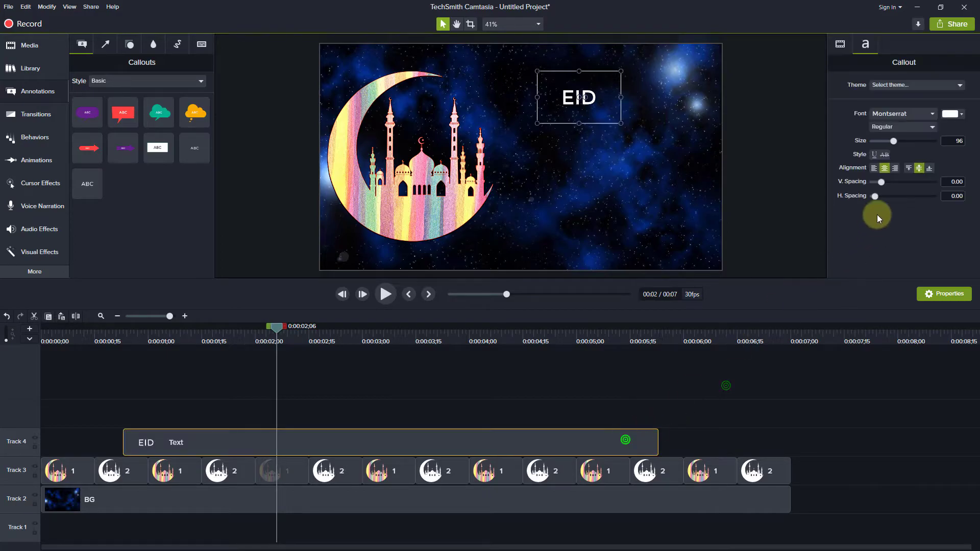
- Set the EID text's font size to 256 and shift it closer to the crescent
{"action": "left_click_drag", "start_coordinate": [887, 144], "coordinate": [901, 143]}
{"action": "left_click_drag", "start_coordinate": [924, 142], "coordinate": [951, 142]}
{"action": "left_click", "coordinate": [841, 45]}
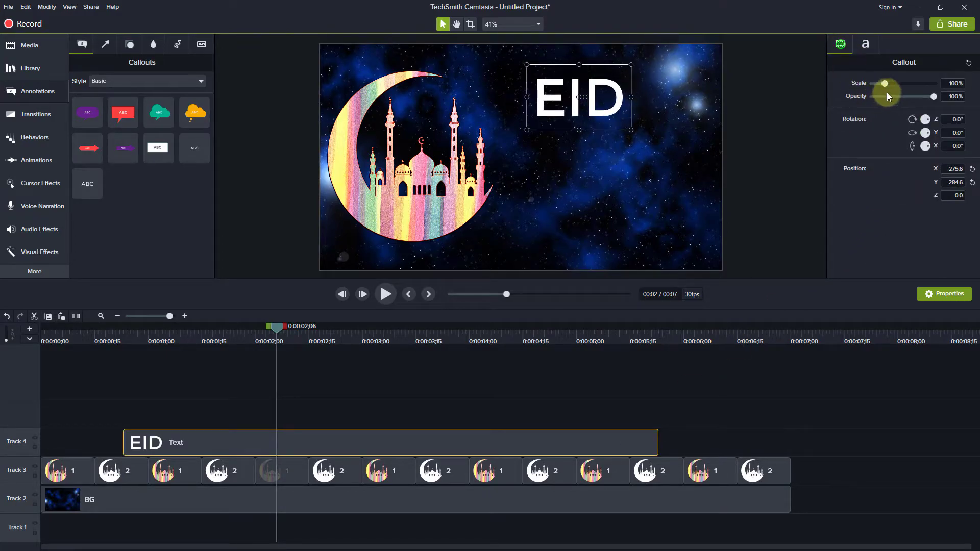
{"action": "left_click_drag", "start_coordinate": [575, 107], "coordinate": [525, 110]}
- Change the EID text's font to Hobo Std and move it back toward the middle of the canvas's right half
{"action": "left_click", "coordinate": [868, 44]}
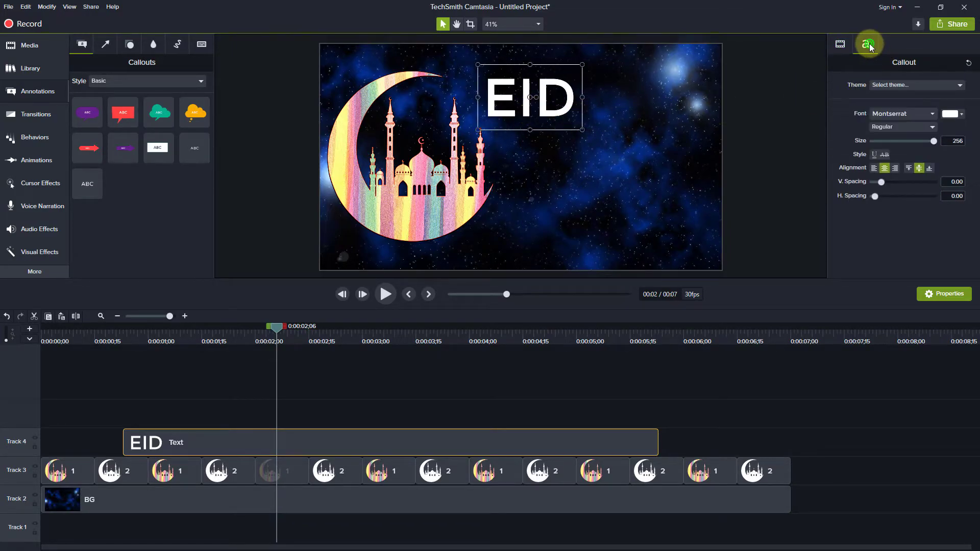
{"action": "left_click", "coordinate": [893, 114]}
{"action": "scroll", "coordinate": [908, 221], "scroll_direction": "down", "scroll_amount": 15}
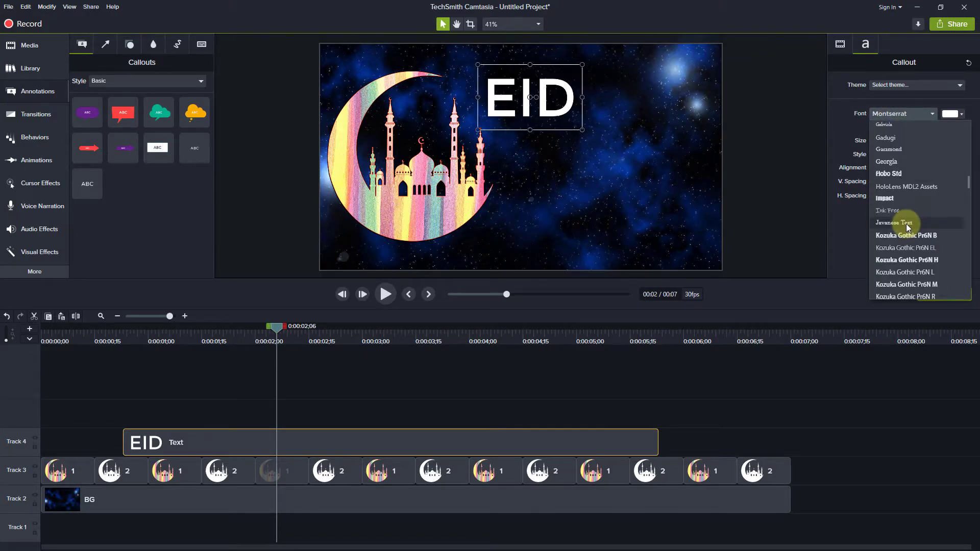
{"action": "scroll", "coordinate": [906, 223], "scroll_direction": "up", "scroll_amount": 1}
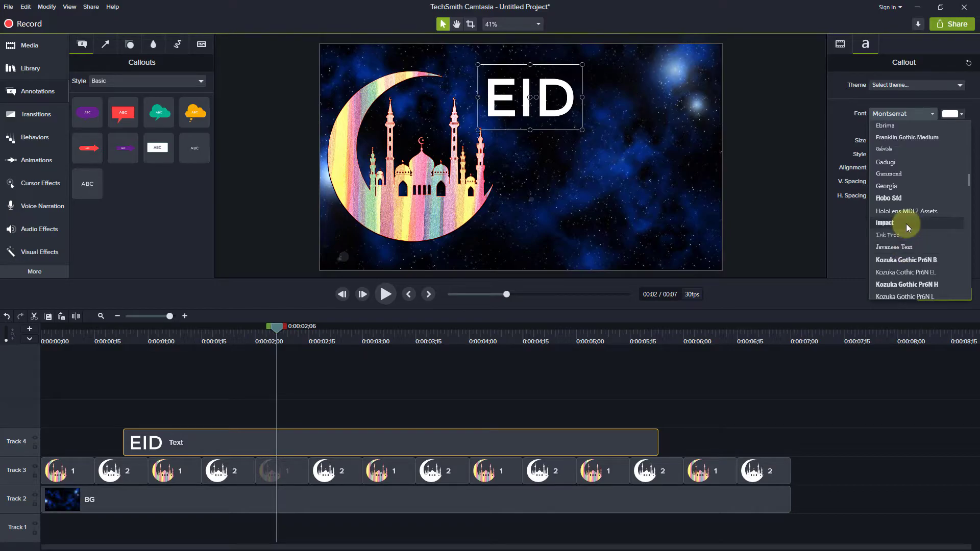
{"action": "left_click", "coordinate": [914, 197]}
{"action": "left_click_drag", "start_coordinate": [530, 103], "coordinate": [577, 106]}
- Add a second plain text callout on Track 5 reading MUBARAK, place it below EID, and widen its text box
{"action": "left_click_drag", "start_coordinate": [87, 183], "coordinate": [186, 412]}
{"action": "left_click_drag", "start_coordinate": [513, 156], "coordinate": [541, 161]}
{"action": "double_click", "coordinate": [539, 161]}
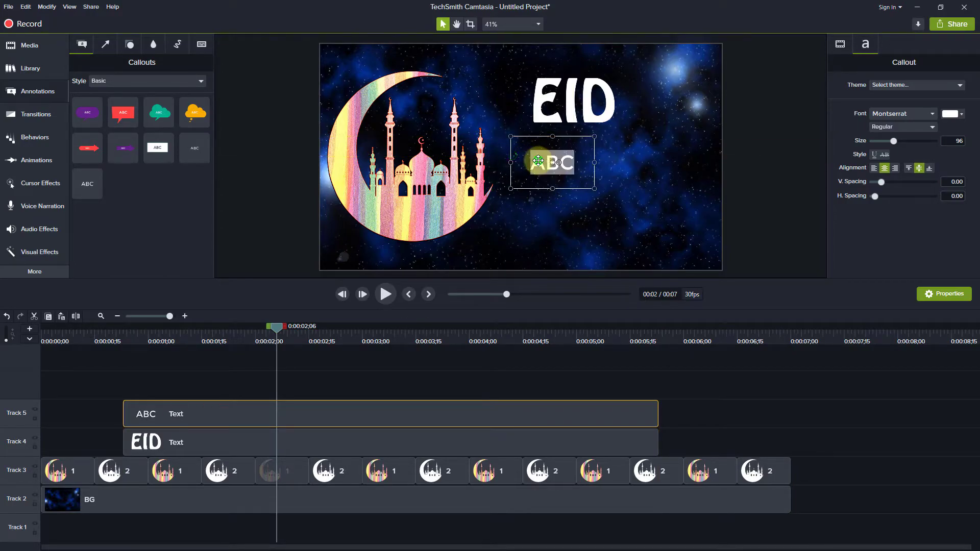
{"action": "type", "text": "MUB"}
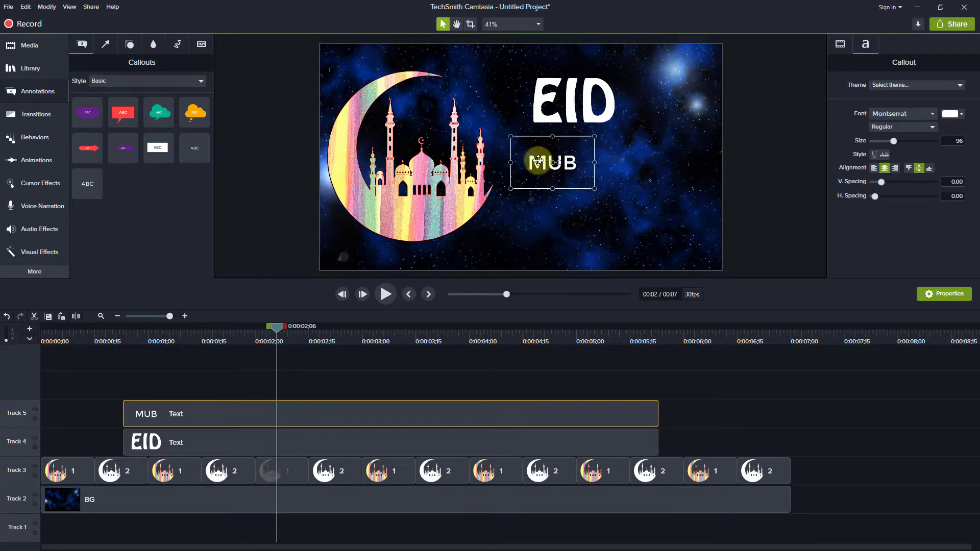
{"action": "type", "text": "ARAK"}
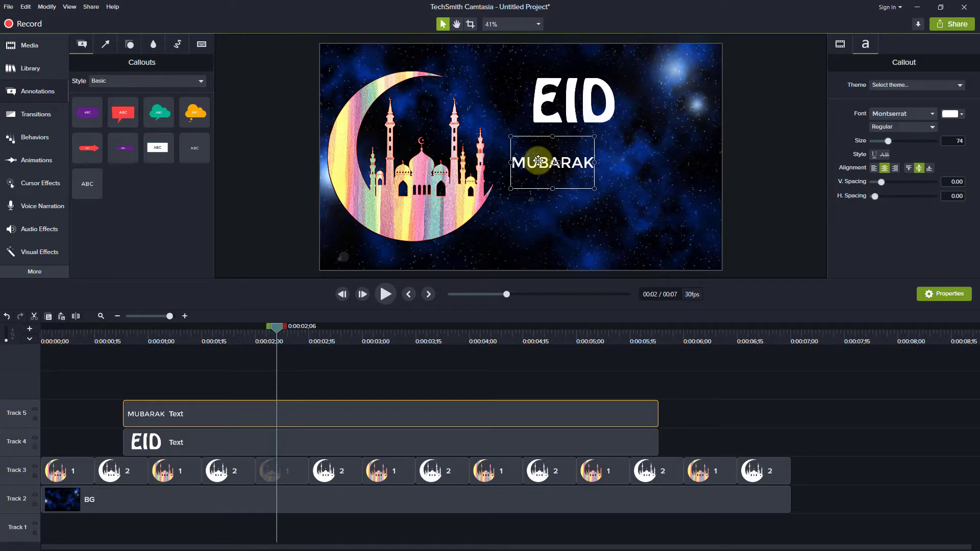
{"action": "left_click_drag", "start_coordinate": [594, 162], "coordinate": [676, 162]}
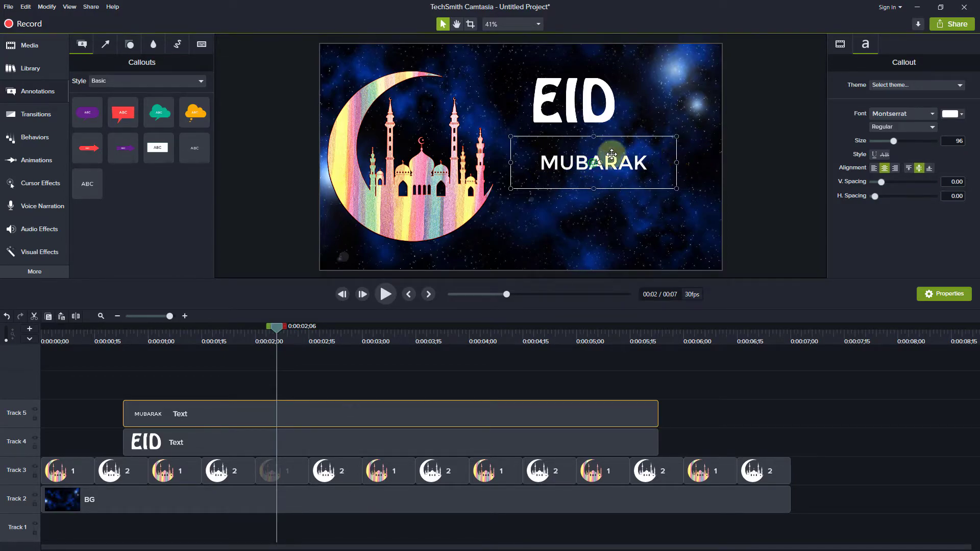
- Set the MUBARAK text's font to Hobo Std, enlarge it to span the space beside the crescent, and lower it slightly
{"action": "left_click", "coordinate": [903, 114]}
{"action": "scroll", "coordinate": [907, 210], "scroll_direction": "down", "scroll_amount": 3}
{"action": "scroll", "coordinate": [905, 215], "scroll_direction": "up", "scroll_amount": 3}
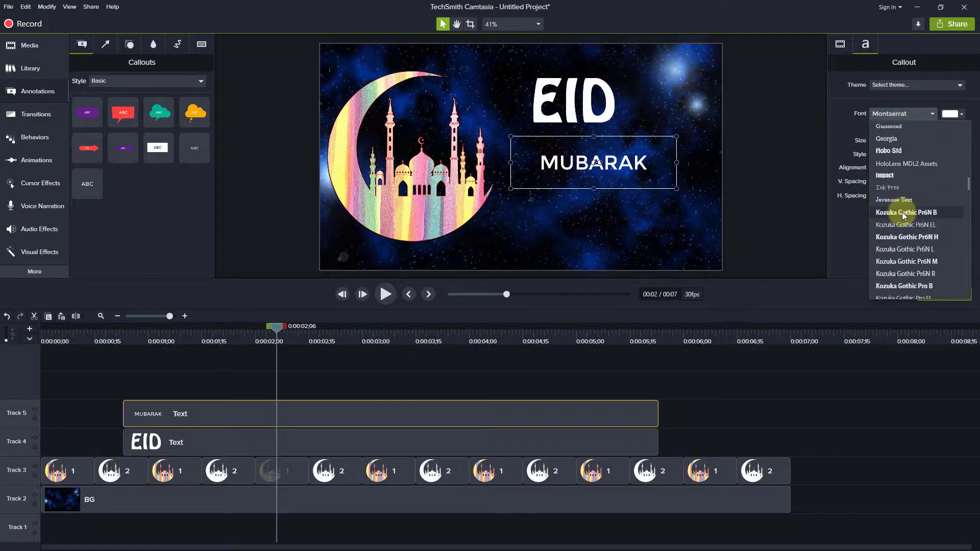
{"action": "left_click", "coordinate": [914, 151]}
{"action": "left_click_drag", "start_coordinate": [896, 141], "coordinate": [919, 141]}
{"action": "left_click", "coordinate": [592, 163]}
{"action": "left_click_drag", "start_coordinate": [602, 163], "coordinate": [602, 182]}
- Scale the EID text to about 129.1% and position it just above MUBARAK at about X 374.4, Y 148.7
{"action": "left_click", "coordinate": [571, 105]}
{"action": "left_click_drag", "start_coordinate": [600, 103], "coordinate": [618, 123]}
{"action": "left_click_drag", "start_coordinate": [545, 125], "coordinate": [525, 120]}
{"action": "left_click", "coordinate": [840, 45]}
{"action": "left_click_drag", "start_coordinate": [884, 84], "coordinate": [887, 83]}
{"action": "left_click_drag", "start_coordinate": [616, 128], "coordinate": [627, 128]}
{"action": "left_click", "coordinate": [602, 189]}
{"action": "left_click", "coordinate": [582, 370]}
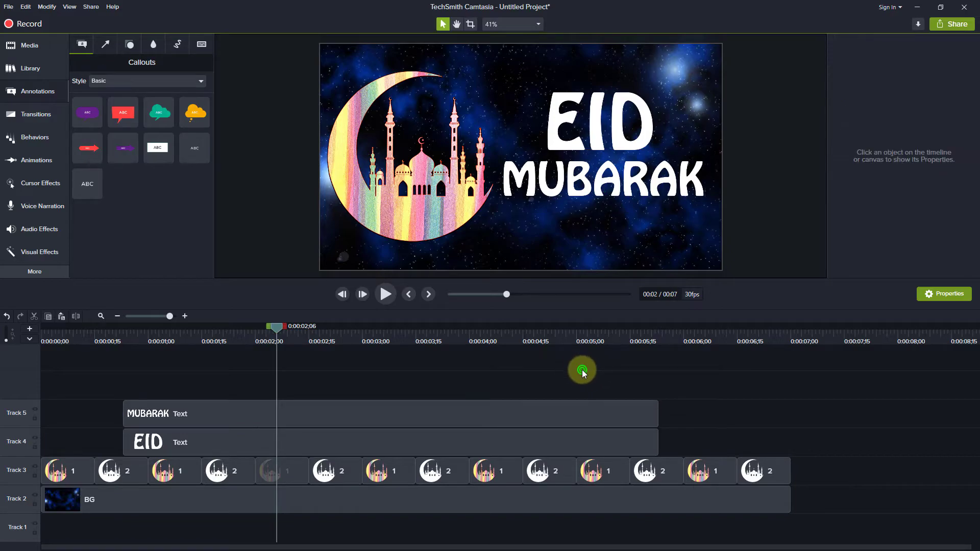
- Move both text clips to the timeline's start and extend them to the end of the BG clip
{"action": "left_click_drag", "start_coordinate": [668, 434], "coordinate": [479, 408]}
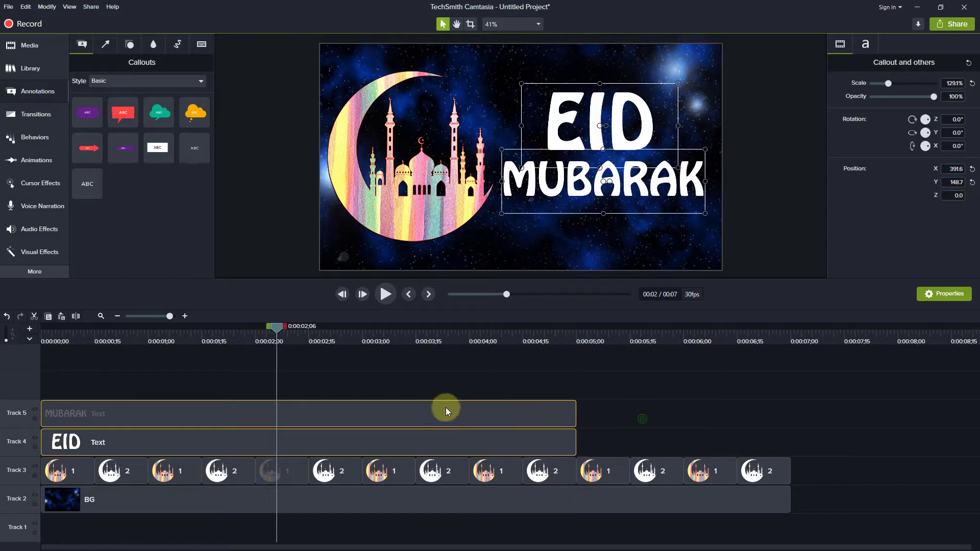
{"action": "left_click_drag", "start_coordinate": [575, 422], "coordinate": [788, 415]}
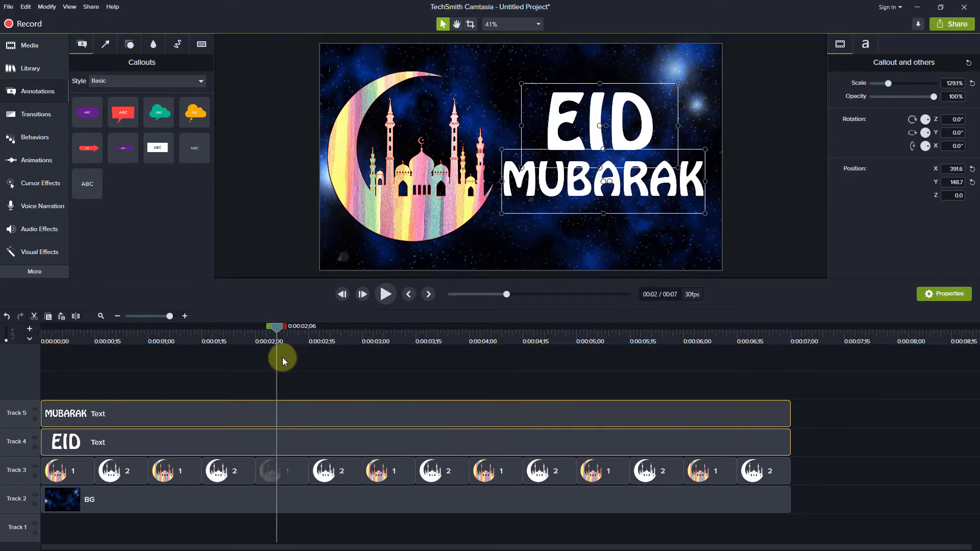
{"action": "left_click", "coordinate": [308, 375]}
- Apply the Reveal behavior to the EID text clip on Track 4
{"action": "left_click", "coordinate": [357, 440]}
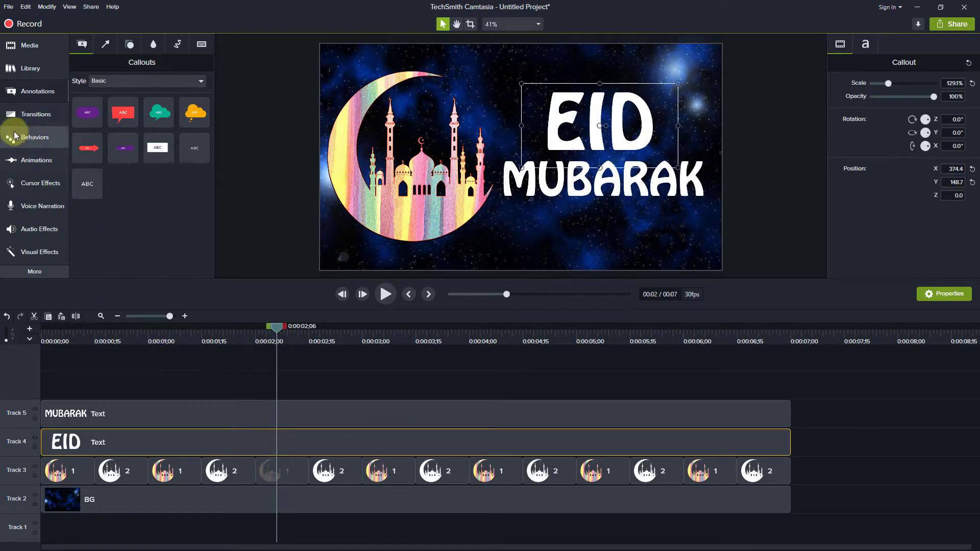
{"action": "left_click", "coordinate": [41, 139]}
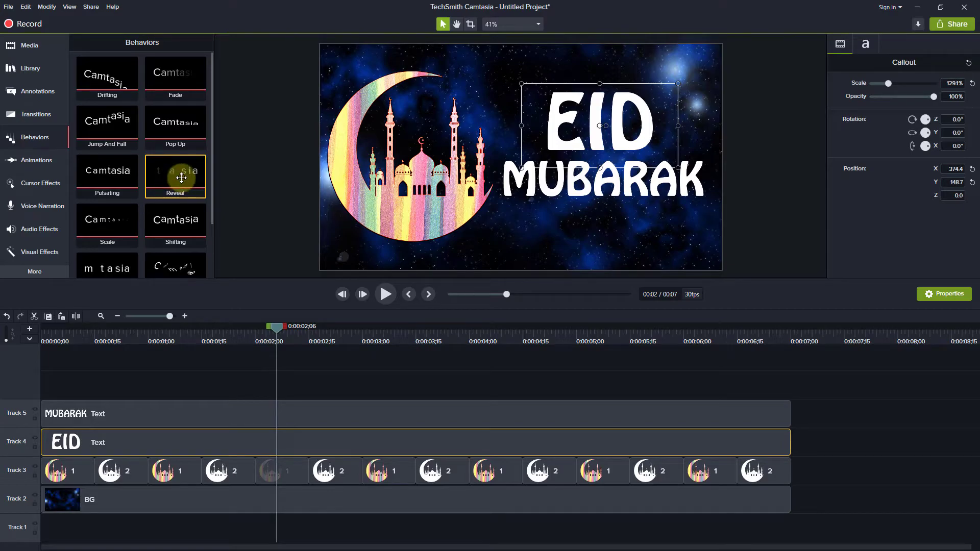
{"action": "scroll", "coordinate": [181, 176], "scroll_direction": "down", "scroll_amount": 2}
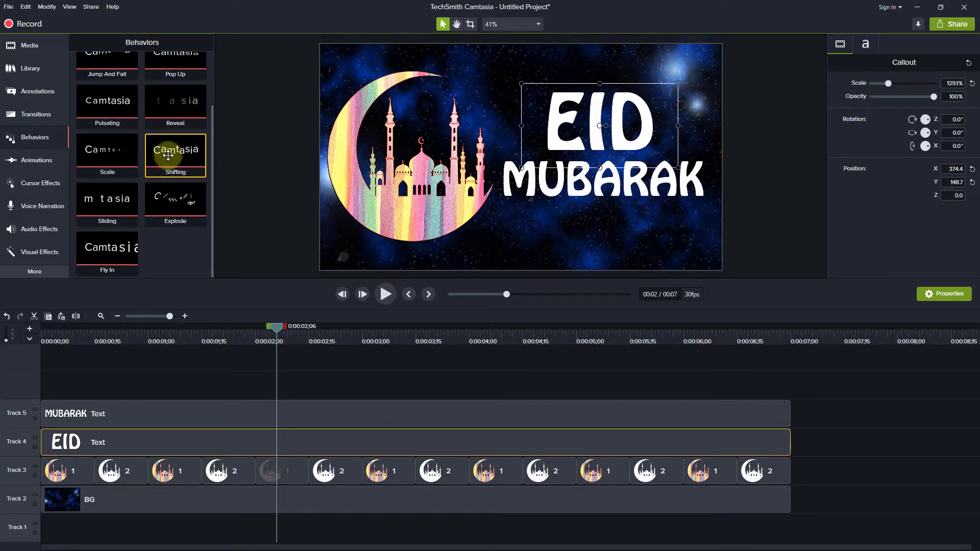
{"action": "scroll", "coordinate": [172, 156], "scroll_direction": "up", "scroll_amount": 1}
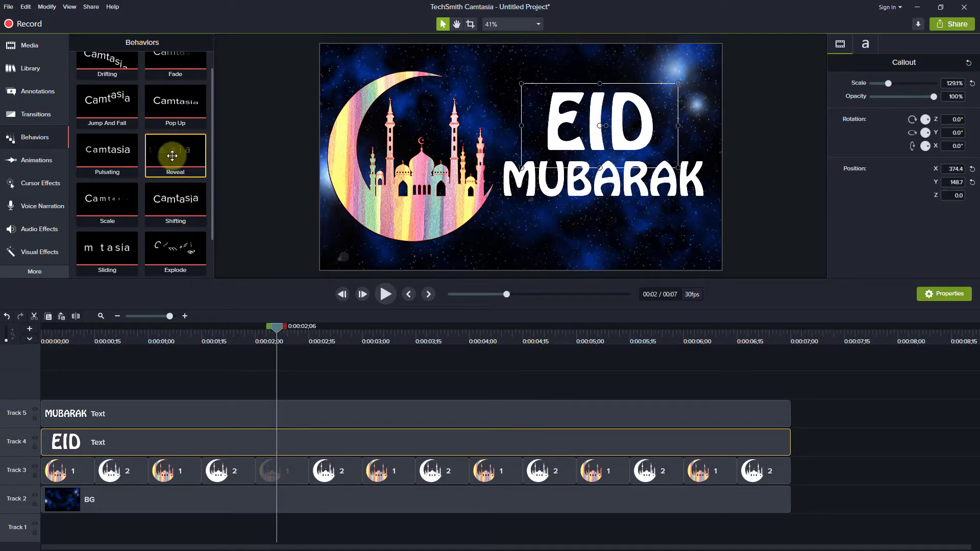
{"action": "left_click_drag", "start_coordinate": [173, 156], "coordinate": [258, 442]}
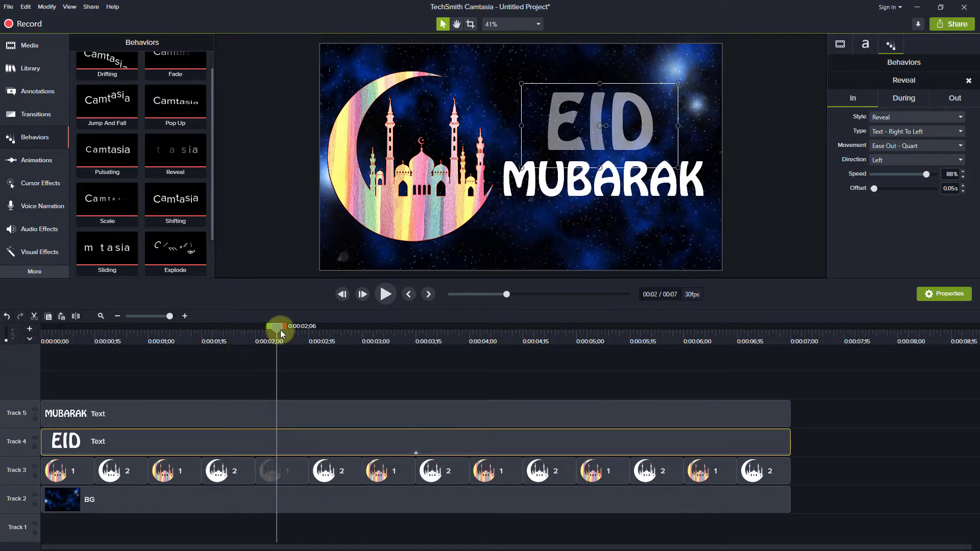
- Play the video from the start to preview the EID text's Reveal behavior, and keep the EID clip selected
{"action": "left_click_drag", "start_coordinate": [280, 330], "coordinate": [35, 357]}
{"action": "left_click", "coordinate": [387, 297]}
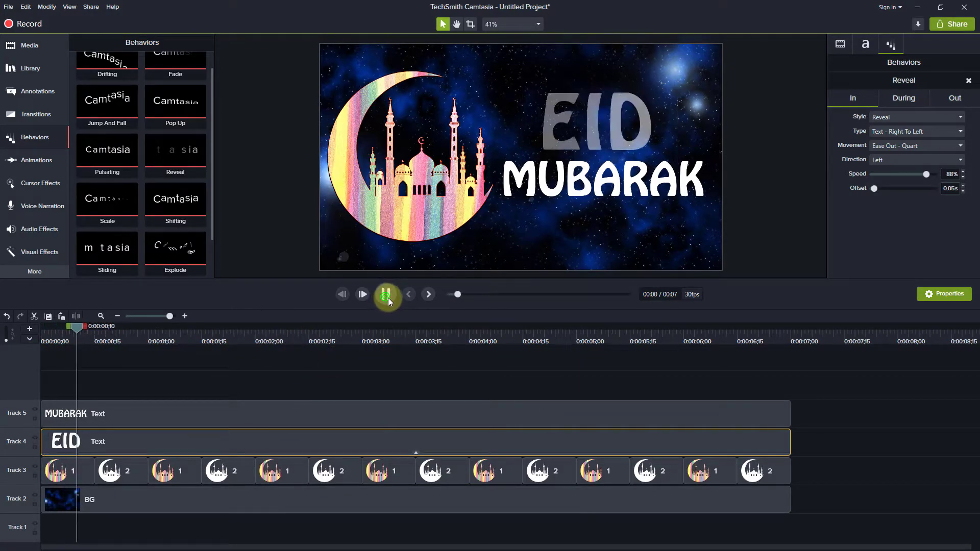
{"action": "left_click", "coordinate": [388, 297]}
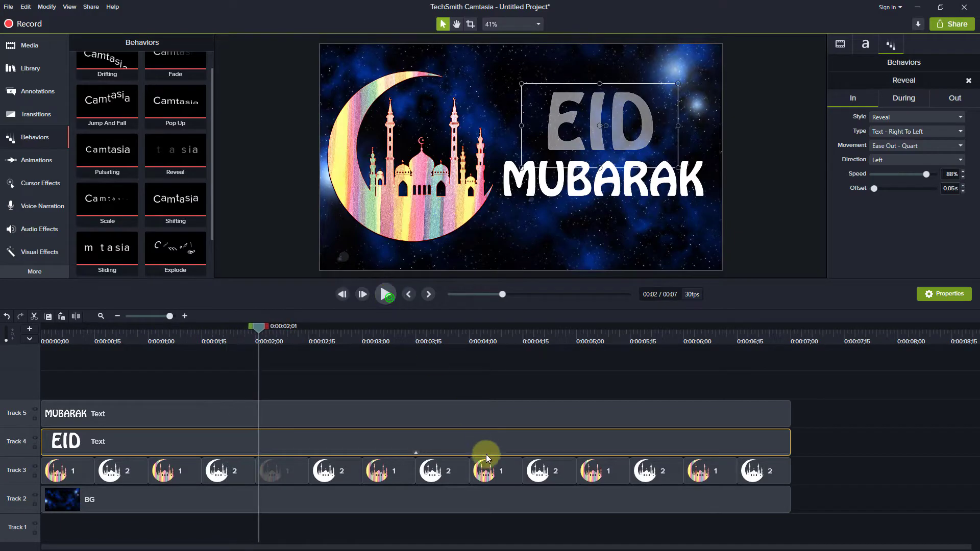
{"action": "left_click", "coordinate": [429, 445]}
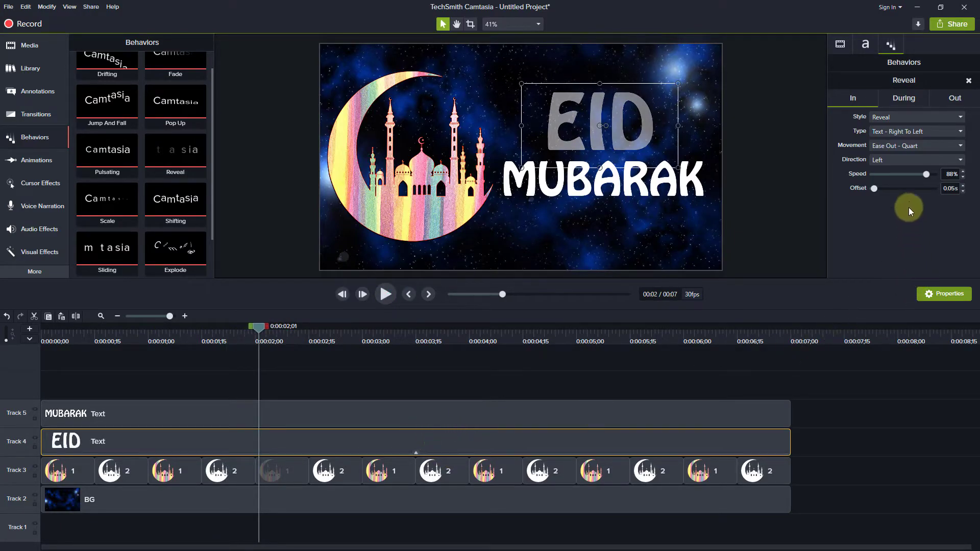
- Set the loop time of the EID text's Reveal behavior to 0.5 s in its During phase
{"action": "left_click", "coordinate": [912, 98]}
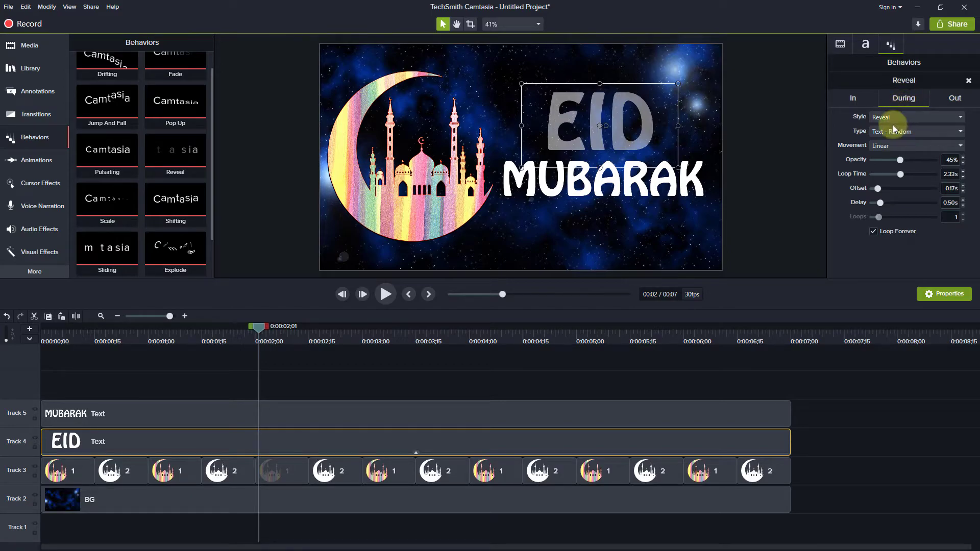
{"action": "left_click_drag", "start_coordinate": [900, 175], "coordinate": [874, 174]}
{"action": "double_click", "coordinate": [951, 174]}
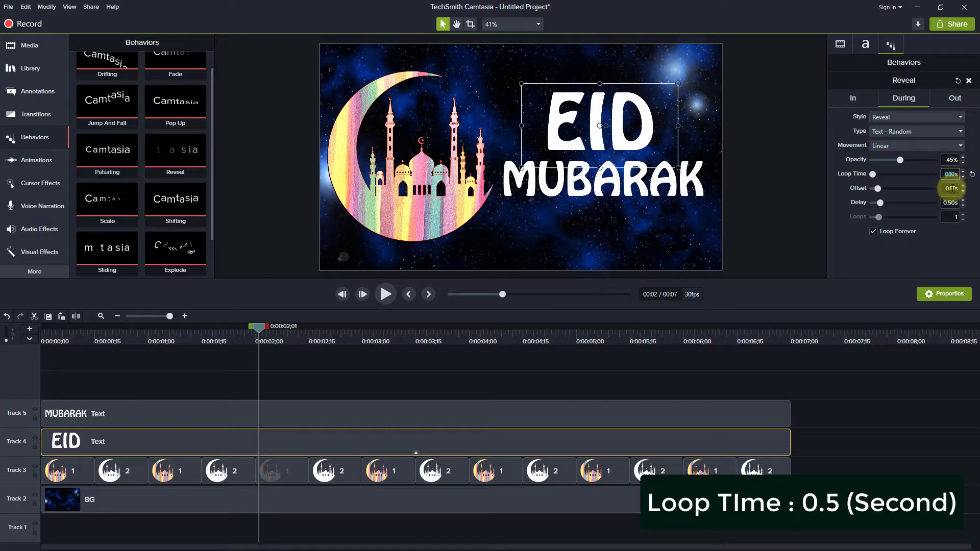
{"action": "type", "text": "0.5"}
{"action": "key", "text": "Return"}
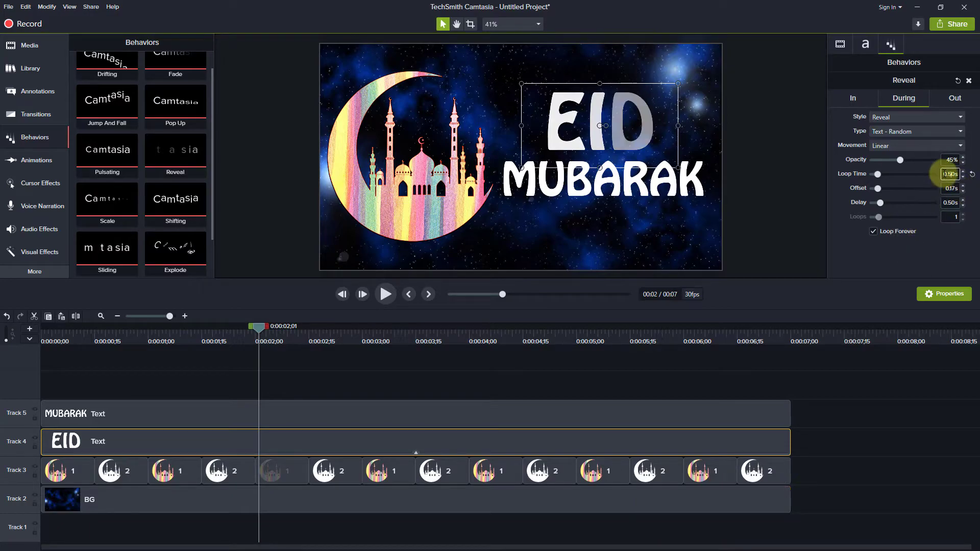
- Try a 0.10 s loop time for the EID text's Reveal behavior and play the video from the start
{"action": "left_click_drag", "start_coordinate": [877, 175], "coordinate": [860, 177]}
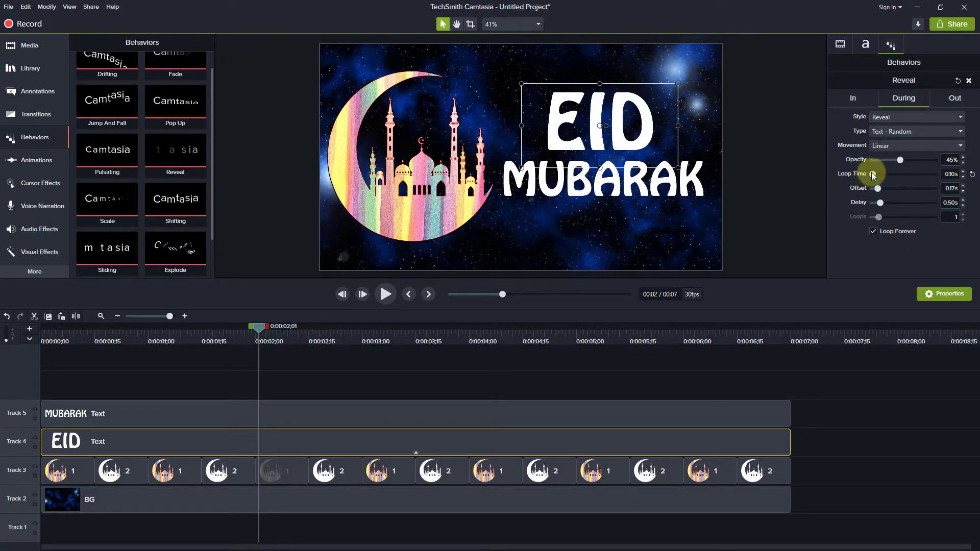
{"action": "left_click_drag", "start_coordinate": [260, 329], "coordinate": [108, 331]}
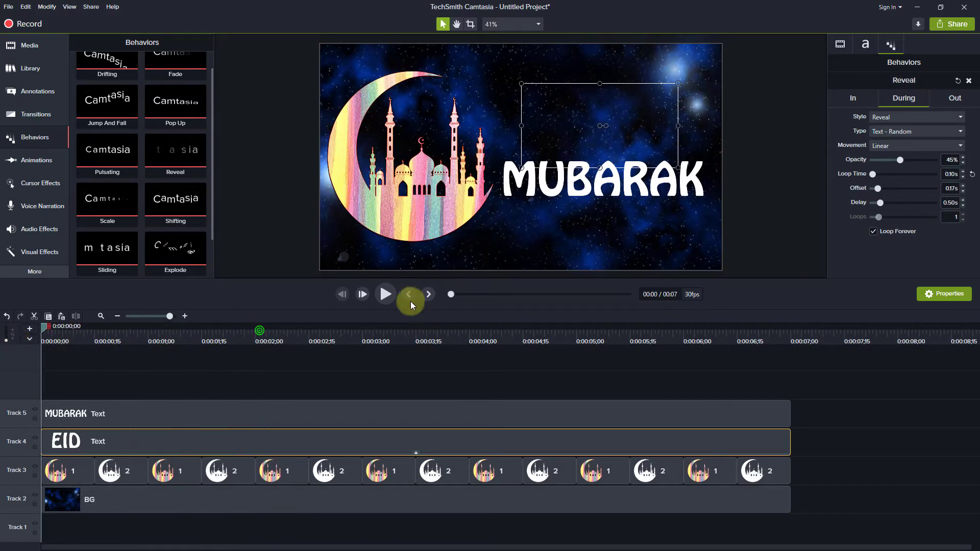
{"action": "left_click", "coordinate": [385, 294]}
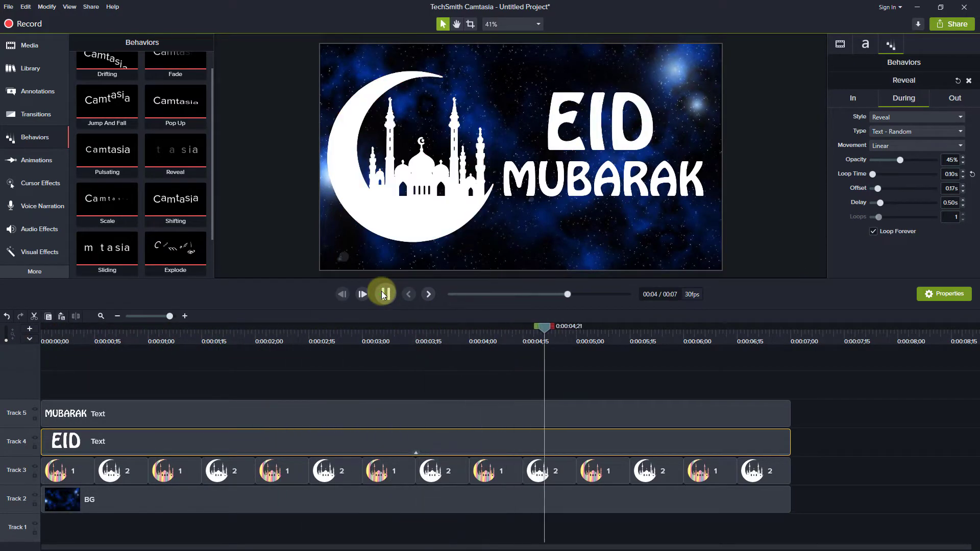
{"action": "left_click", "coordinate": [464, 343]}
{"action": "left_click_drag", "start_coordinate": [465, 342], "coordinate": [274, 335]}
- Set the EID text's Reveal loop time back to 0.50 s and preview the video from the start
{"action": "left_click", "coordinate": [872, 175]}
{"action": "left_click_drag", "start_coordinate": [873, 175], "coordinate": [877, 174]}
{"action": "left_click", "coordinate": [262, 325]}
{"action": "left_click", "coordinate": [385, 295]}
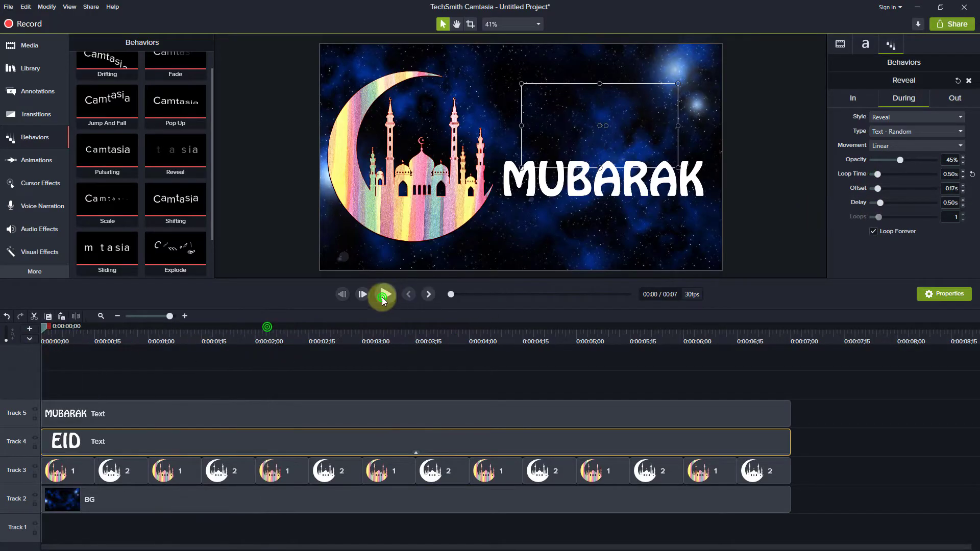
{"action": "left_click", "coordinate": [405, 361]}
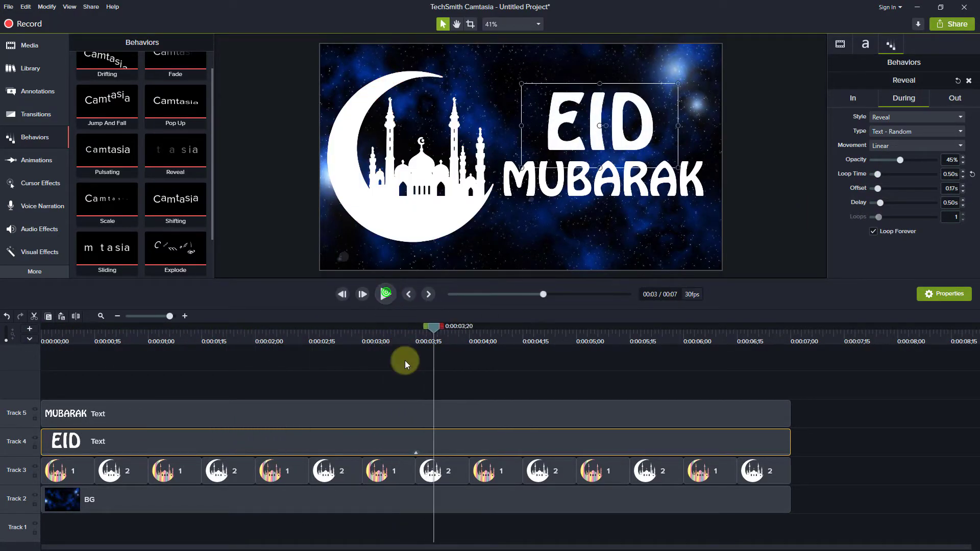
- Apply the Shifting behavior to the MUBARAK text clip on Track 5
{"action": "left_click", "coordinate": [408, 412]}
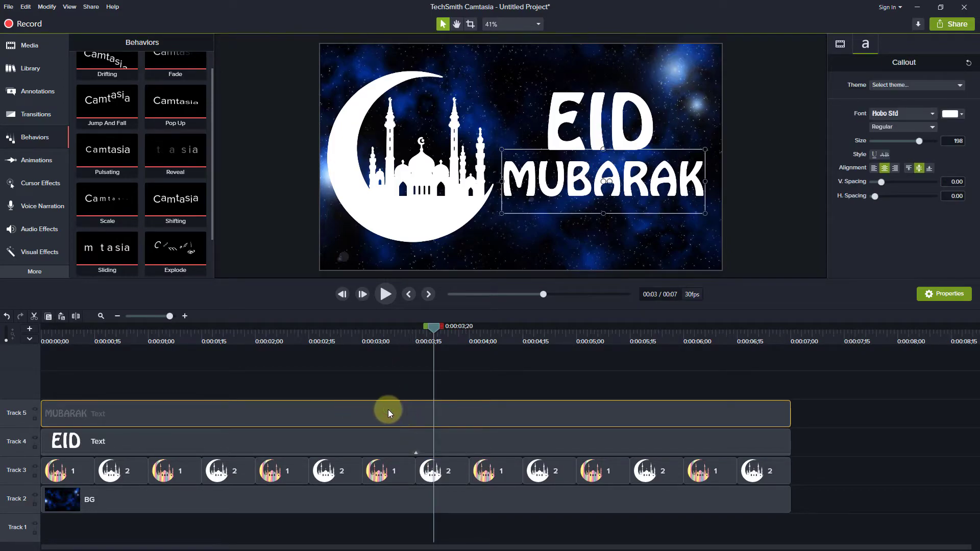
{"action": "left_click", "coordinate": [191, 205]}
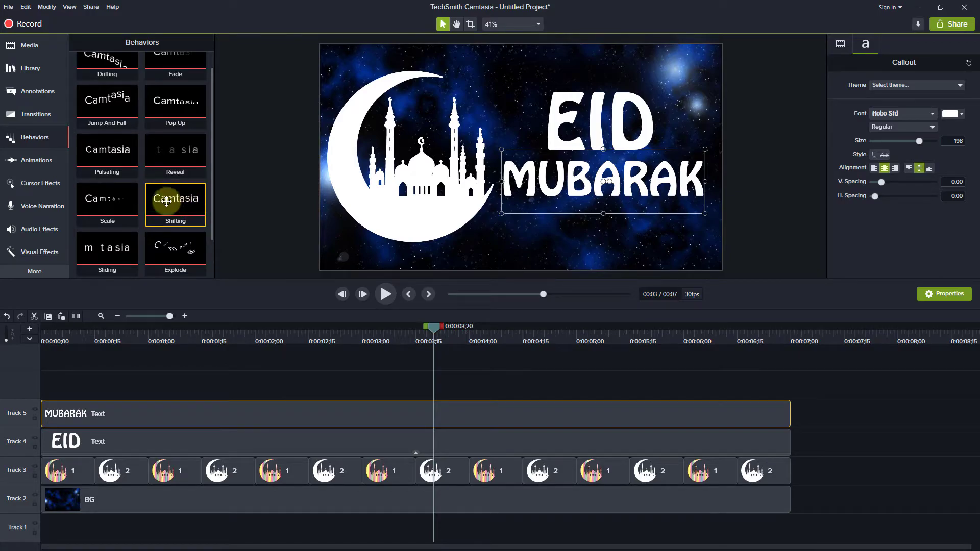
{"action": "left_click_drag", "start_coordinate": [178, 198], "coordinate": [216, 411]}
- Play the video from the start to preview the MUBARAK text's Shifting behavior
{"action": "left_click_drag", "start_coordinate": [311, 328], "coordinate": [42, 327]}
{"action": "left_click", "coordinate": [390, 294]}
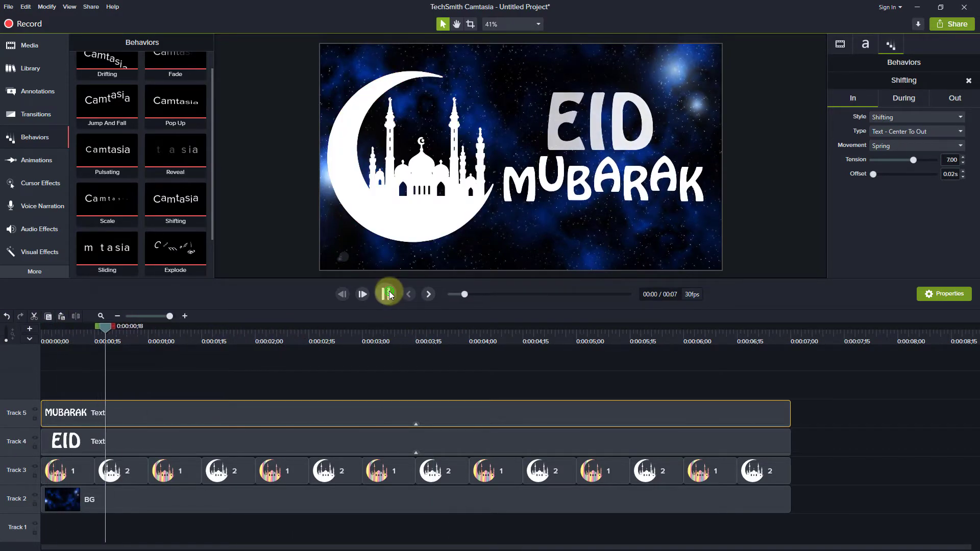
{"action": "left_click", "coordinate": [387, 293]}
- Set the loop time of the MUBARAK text's Shifting behavior to 0.50 s in its During phase
{"action": "left_click", "coordinate": [438, 408]}
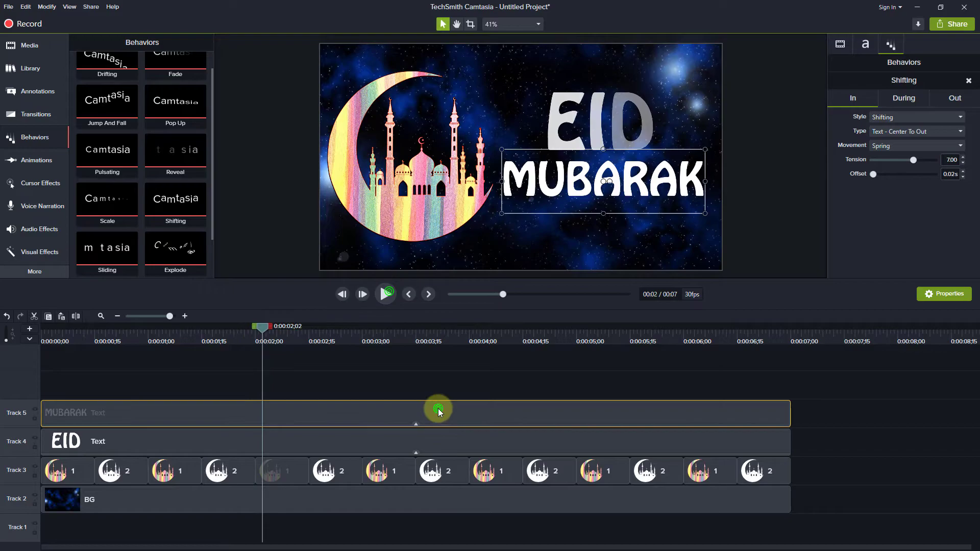
{"action": "left_click", "coordinate": [901, 97]}
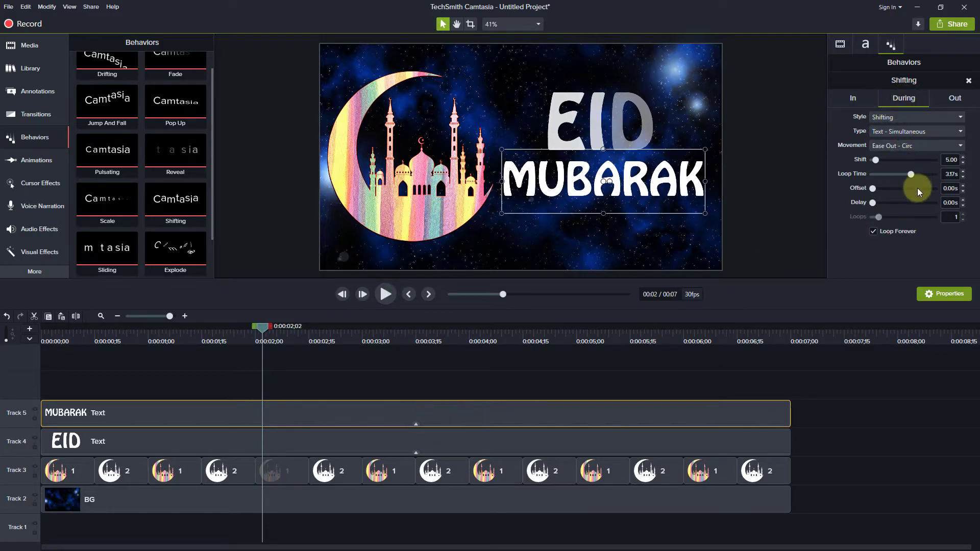
{"action": "left_click", "coordinate": [947, 174]}
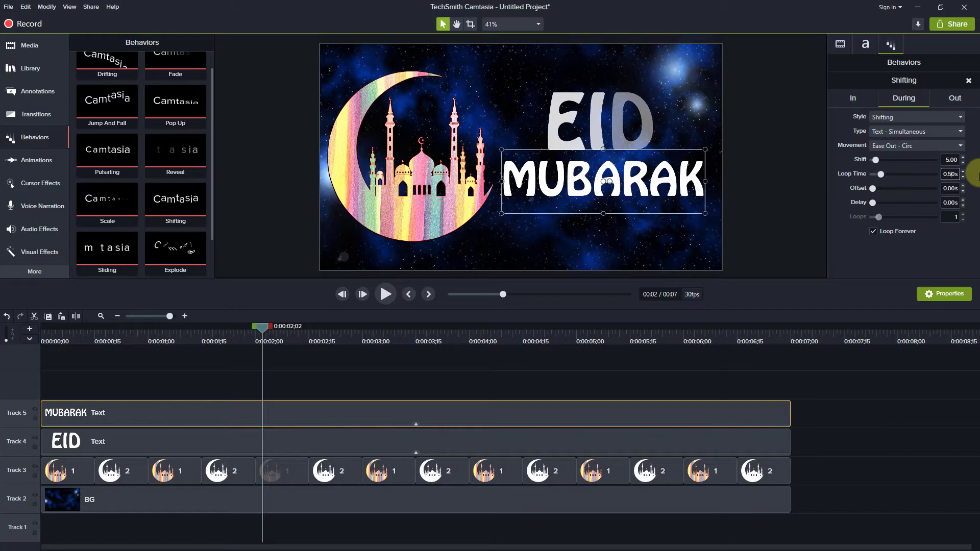
- Play the video several times to check both text animations together with the alternating mosque images
{"action": "left_click_drag", "start_coordinate": [265, 331], "coordinate": [20, 342]}
{"action": "left_click", "coordinate": [387, 294]}
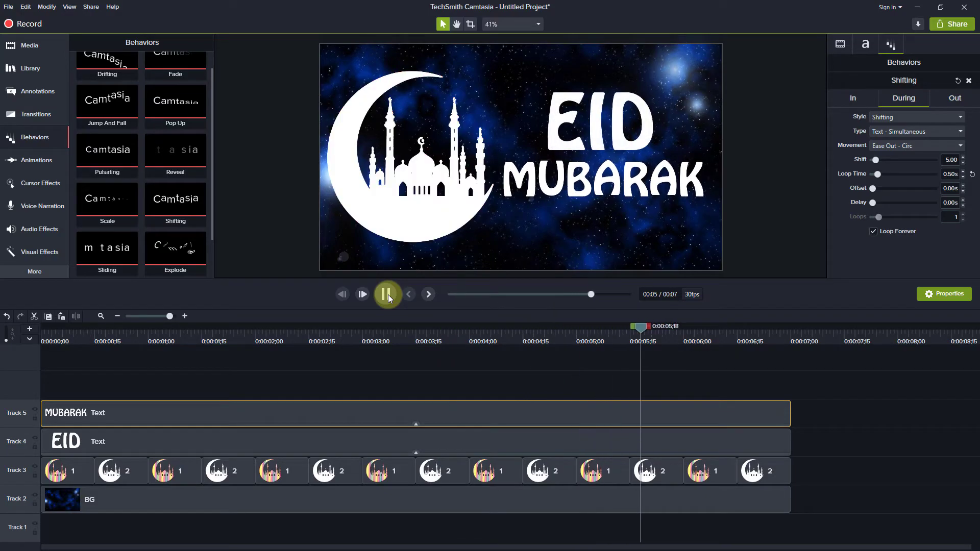
{"action": "left_click", "coordinate": [388, 295]}
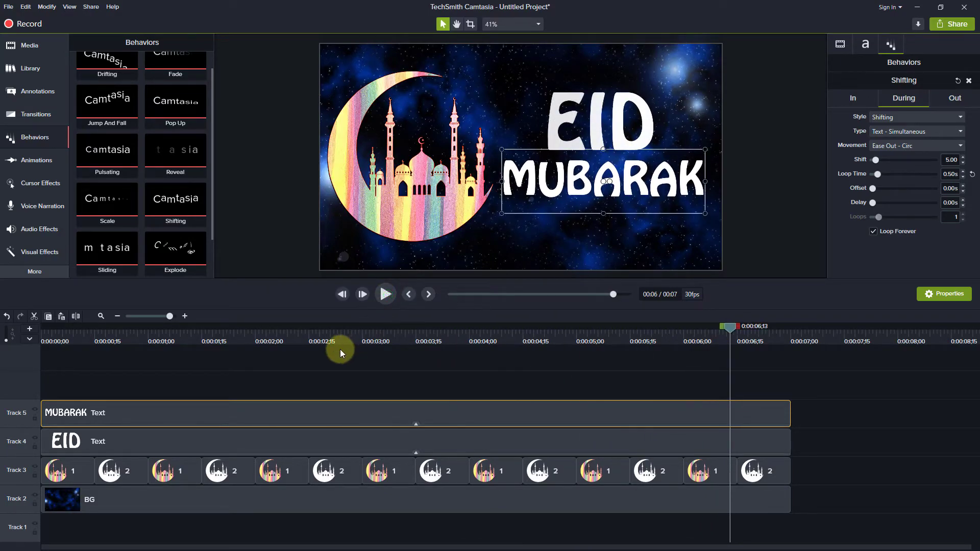
{"action": "left_click", "coordinate": [214, 334]}
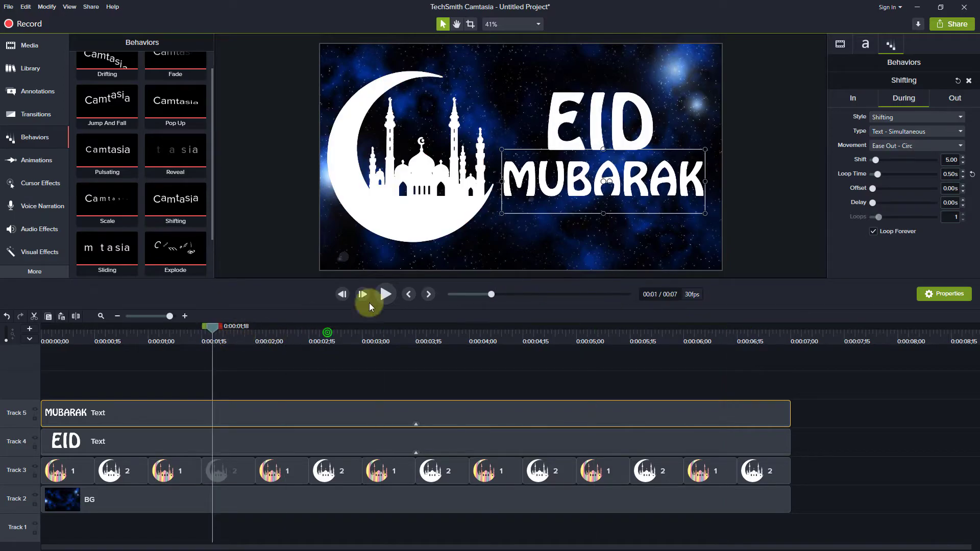
{"action": "left_click", "coordinate": [387, 295]}
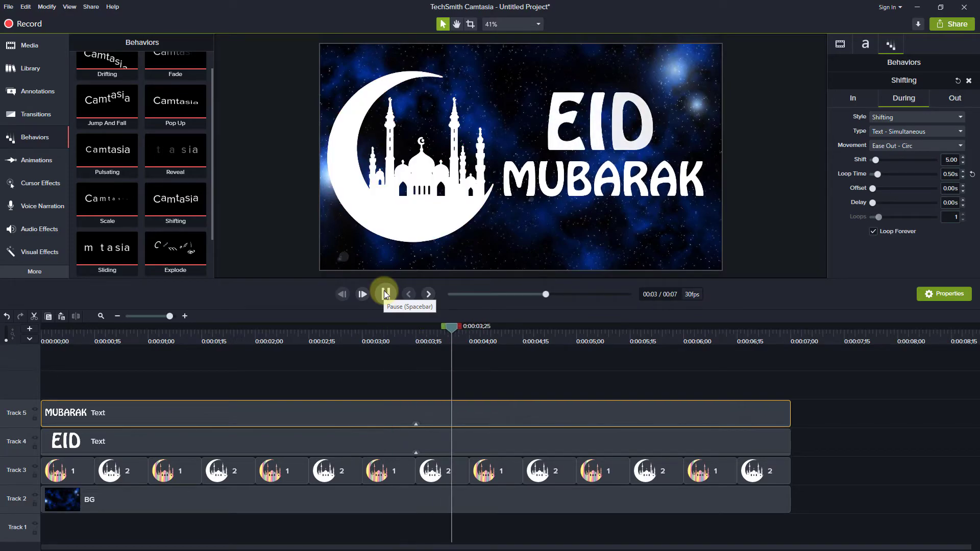
{"action": "left_click", "coordinate": [386, 294]}
{"action": "left_click", "coordinate": [385, 295]}
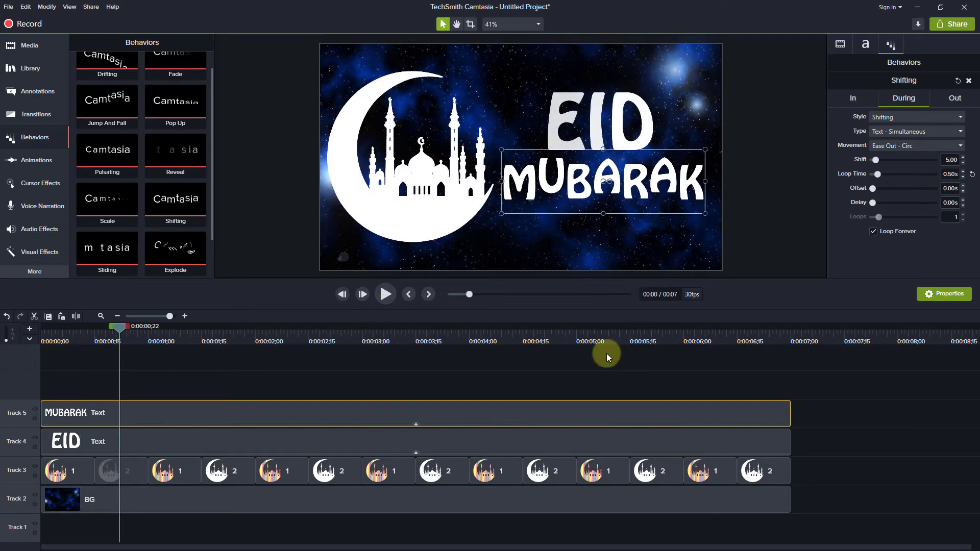
- Start exporting the project to a local file using custom production settings
{"action": "left_click", "coordinate": [961, 26]}
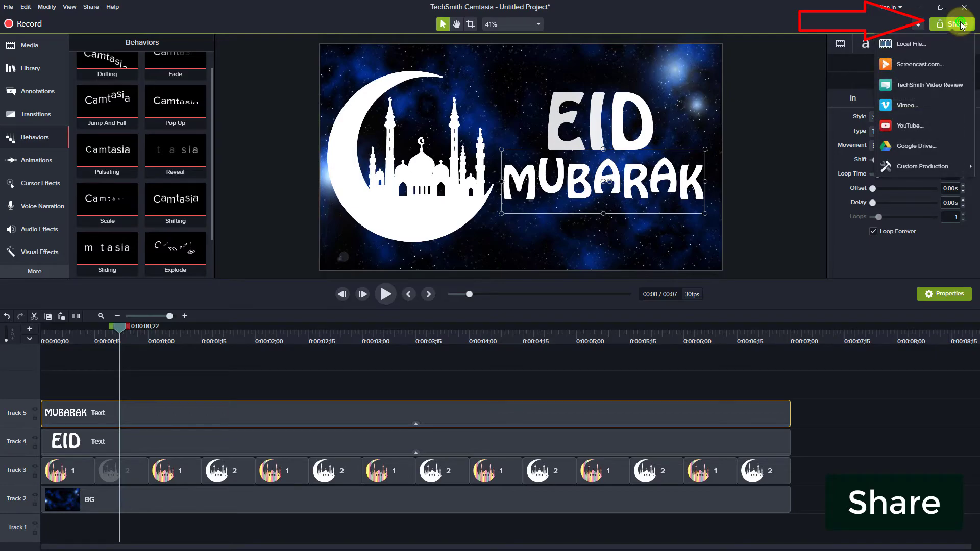
{"action": "left_click", "coordinate": [927, 45]}
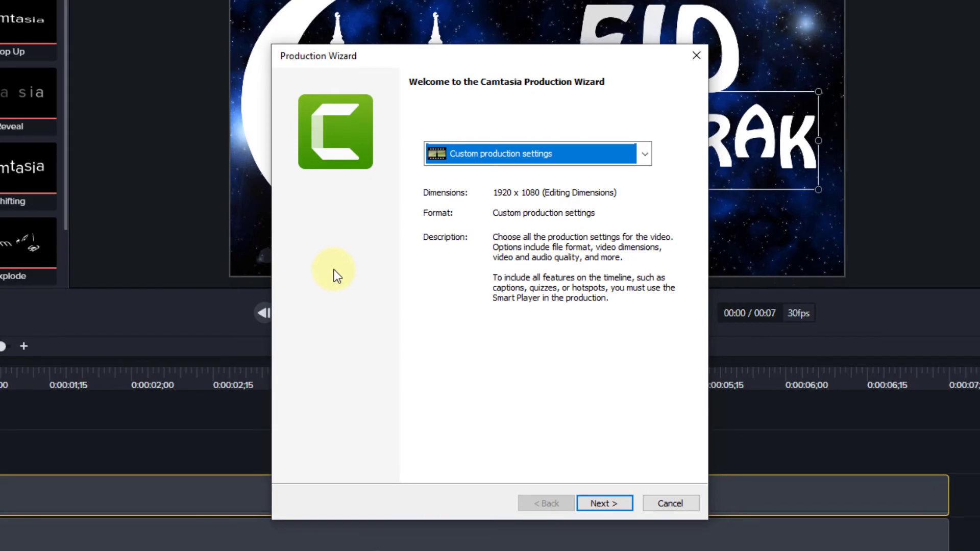
{"action": "left_click", "coordinate": [473, 153]}
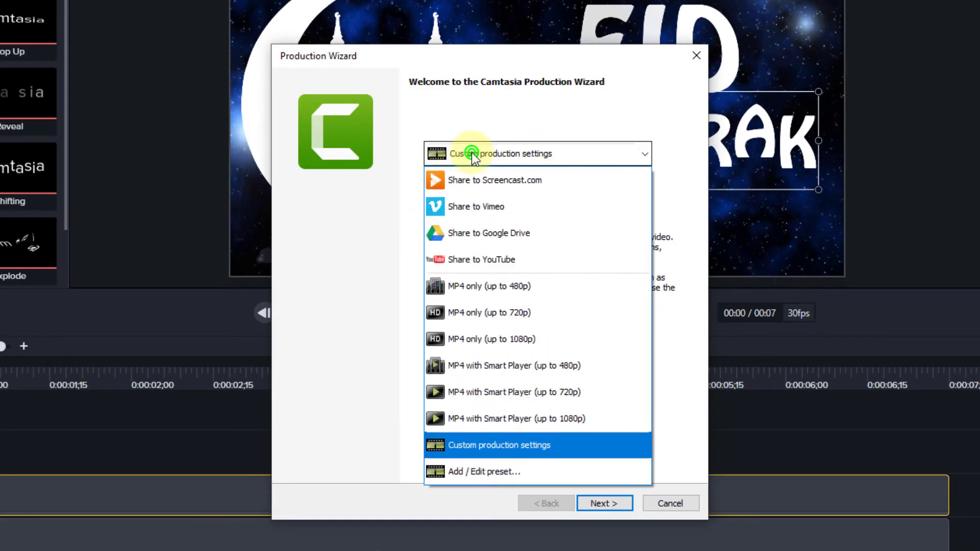
{"action": "left_click", "coordinate": [521, 445]}
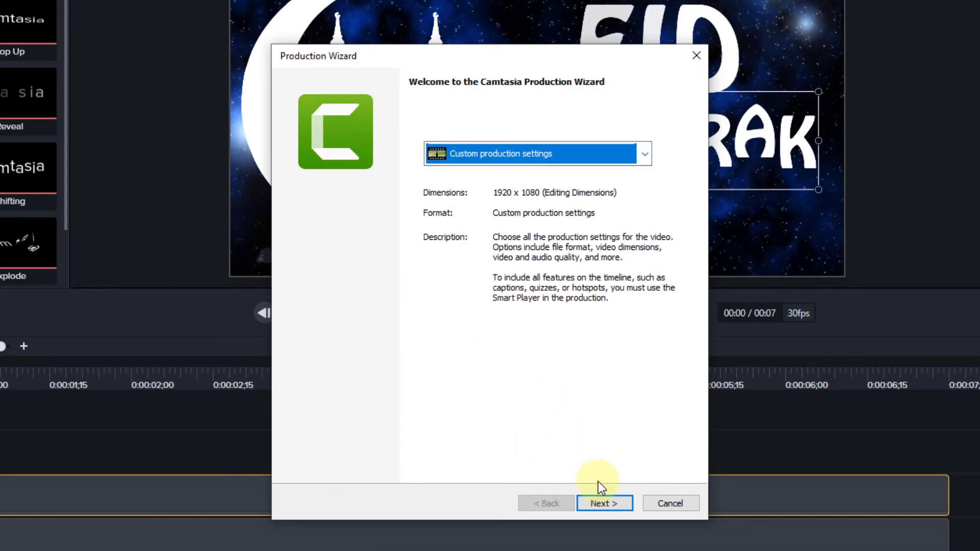
{"action": "left_click", "coordinate": [613, 504]}
- Choose the GIF animation format, keeping the 30 frame rate, dithering, current 1920x1080 size and no watermark
{"action": "left_click", "coordinate": [368, 253]}
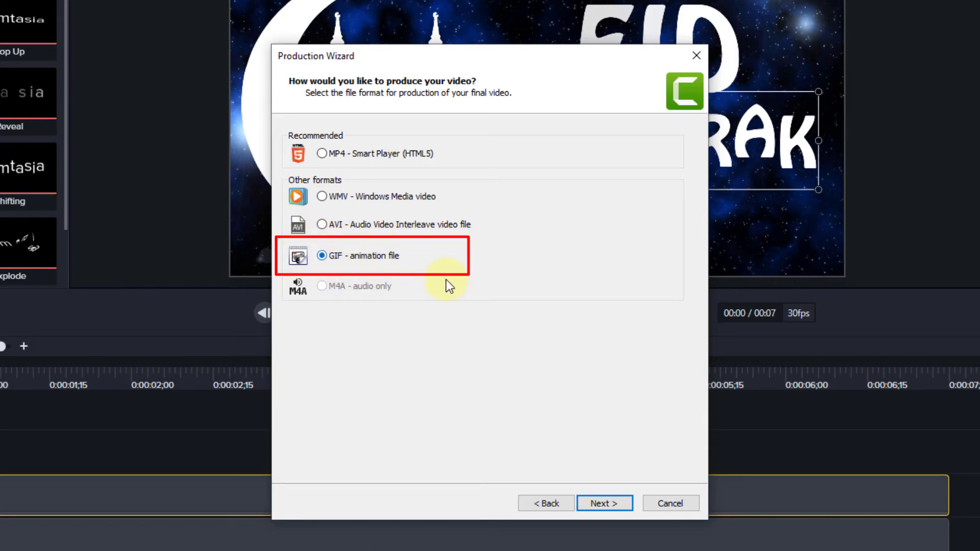
{"action": "left_click", "coordinate": [602, 503]}
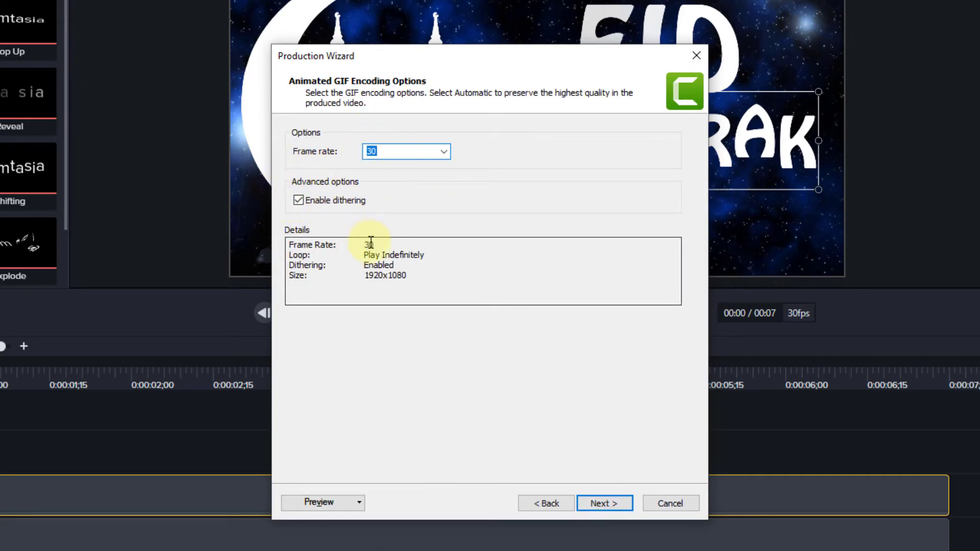
{"action": "left_click", "coordinate": [615, 503]}
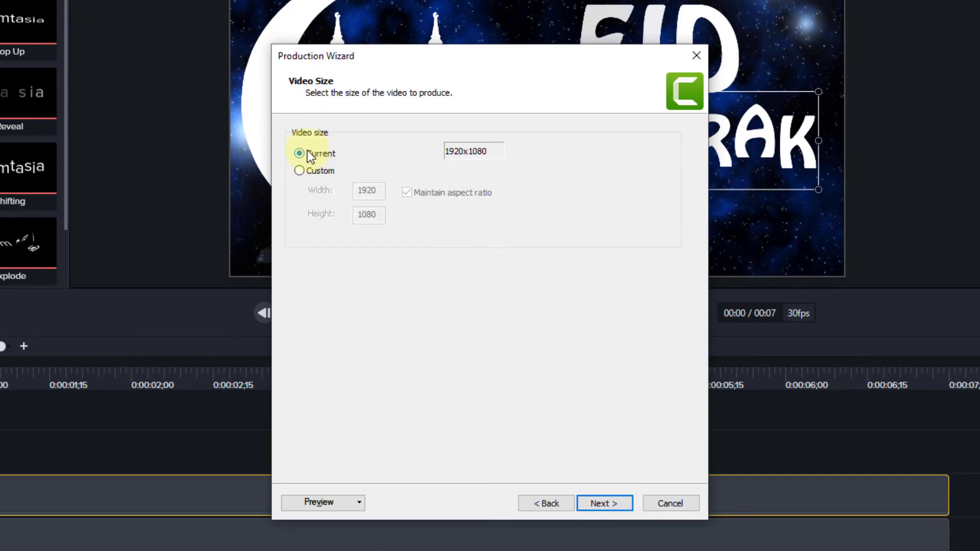
{"action": "left_click", "coordinate": [619, 502]}
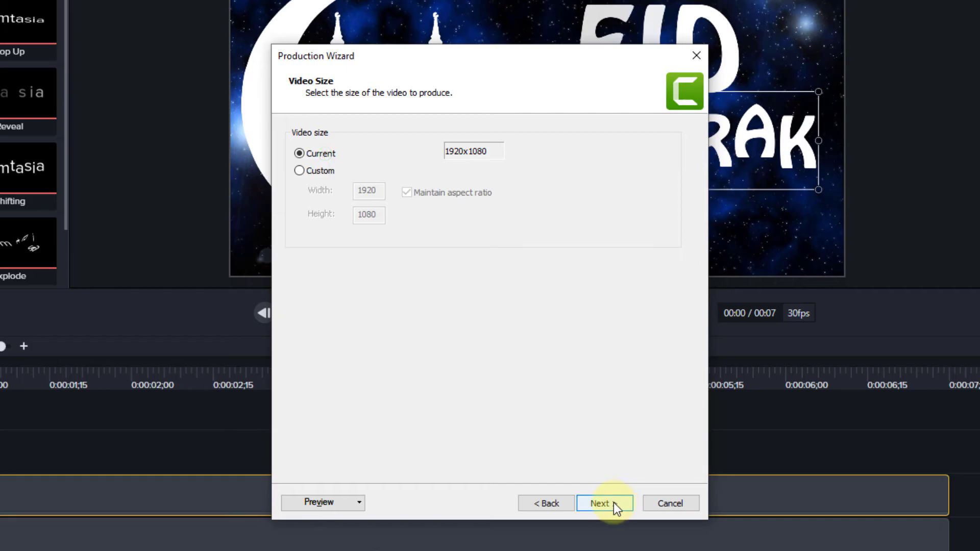
{"action": "left_click", "coordinate": [613, 503]}
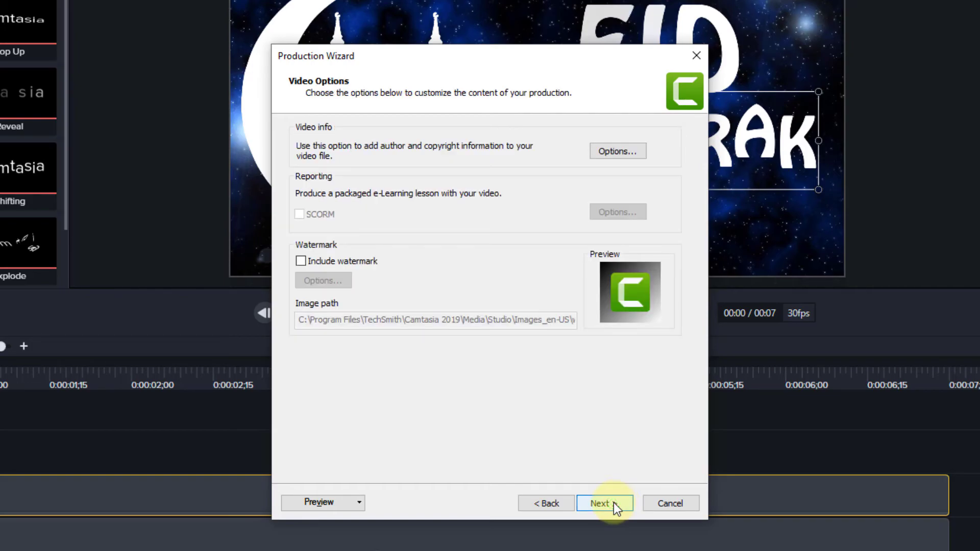
{"action": "left_click", "coordinate": [614, 502]}
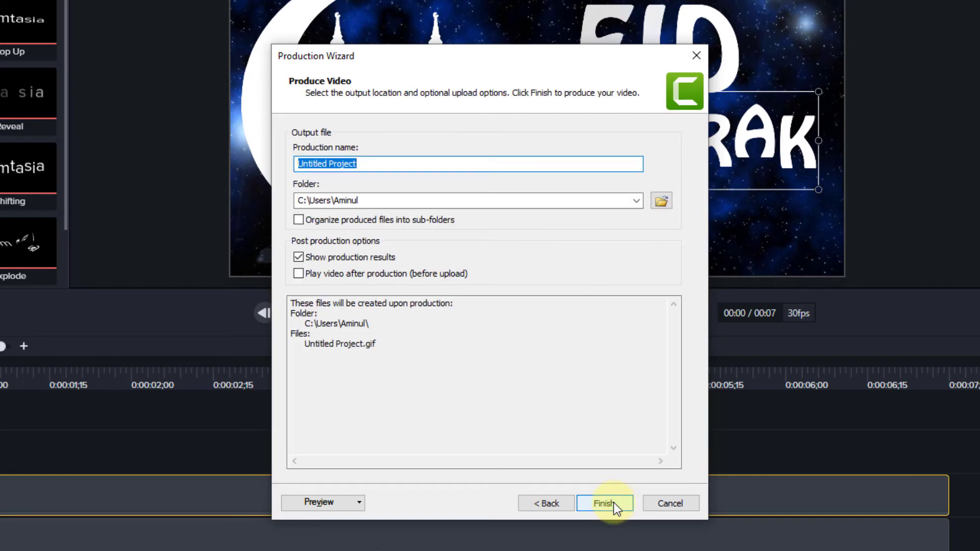
- Name the production EID MUBARAK GIF, render it and close the production results
{"action": "left_click_drag", "start_coordinate": [372, 164], "coordinate": [292, 163]}
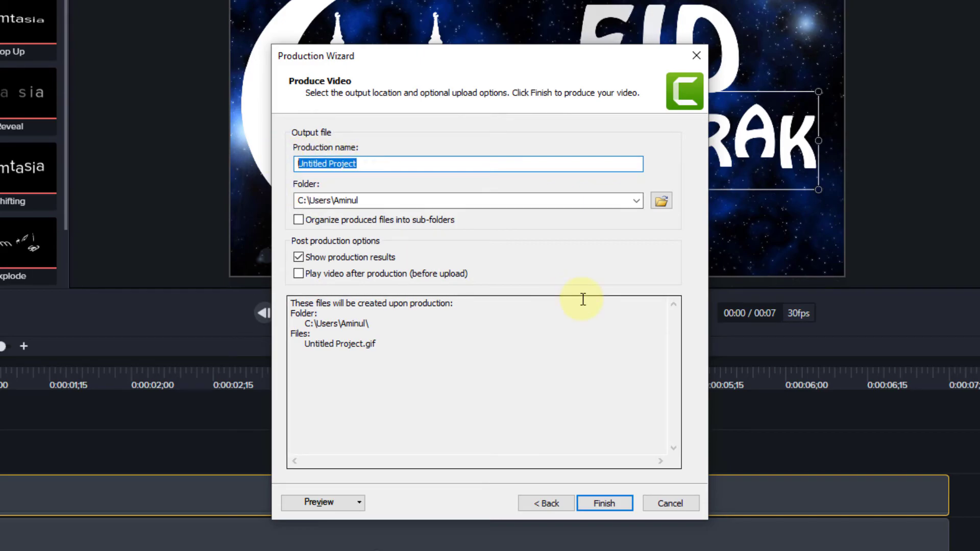
{"action": "type", "text": "EID MUBARAK"}
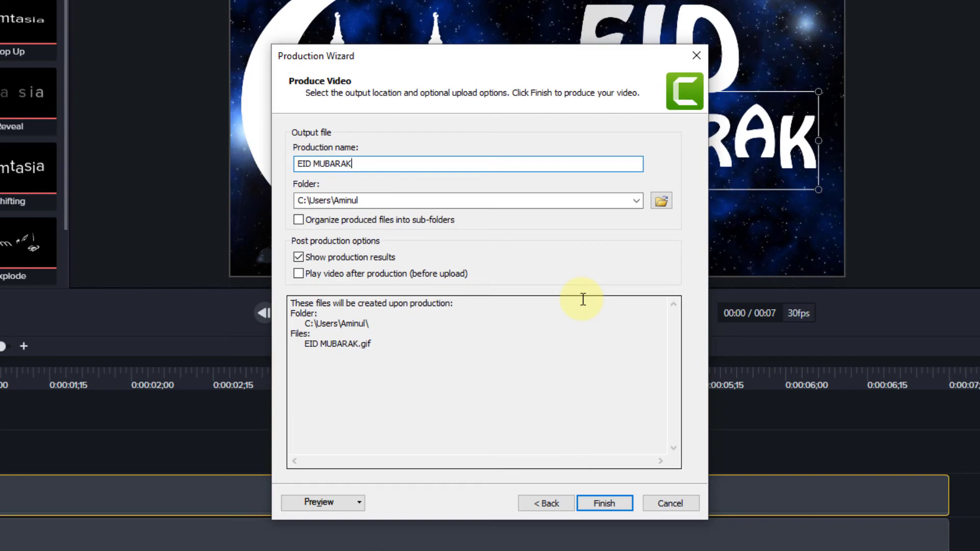
{"action": "type", "text": " GIF"}
{"action": "left_click", "coordinate": [608, 503]}
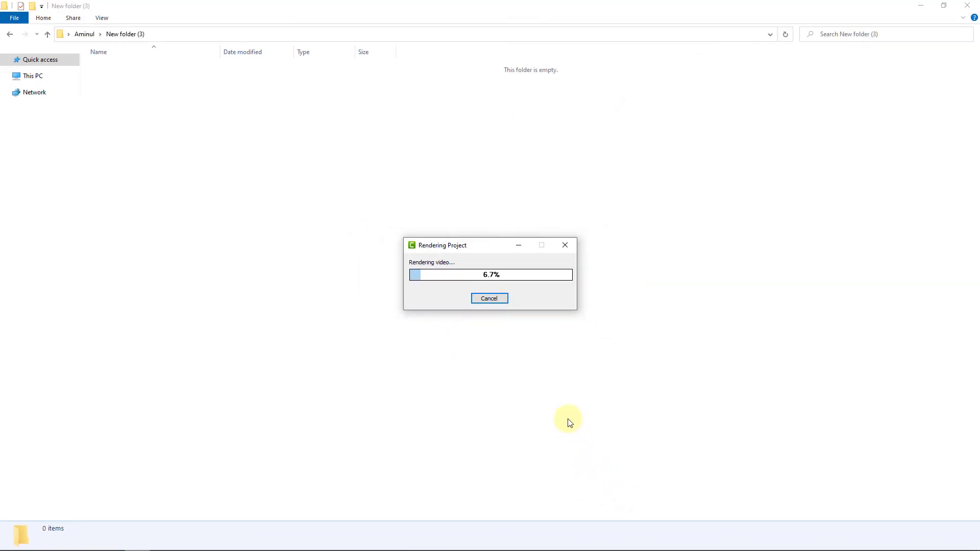
{"action": "left_click", "coordinate": [570, 422]}
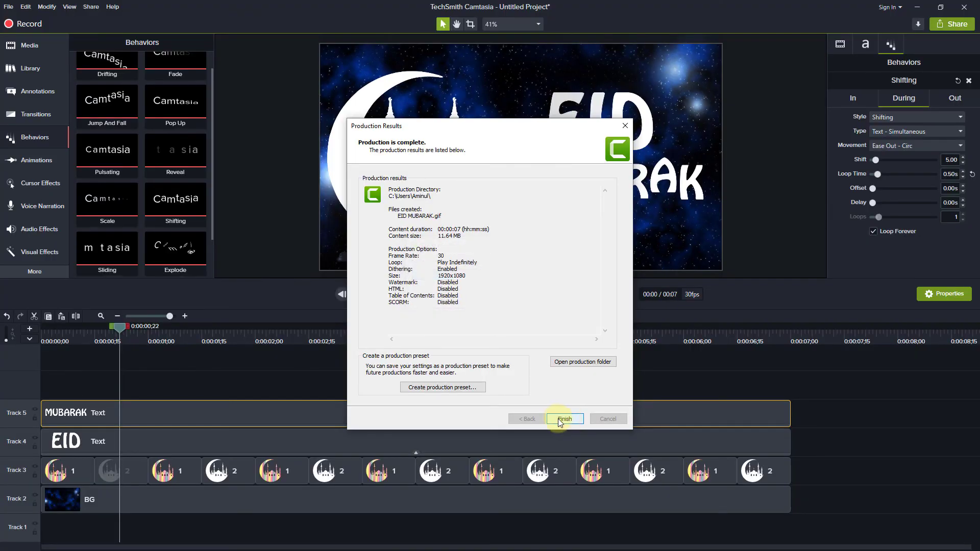
{"action": "left_click", "coordinate": [562, 418]}
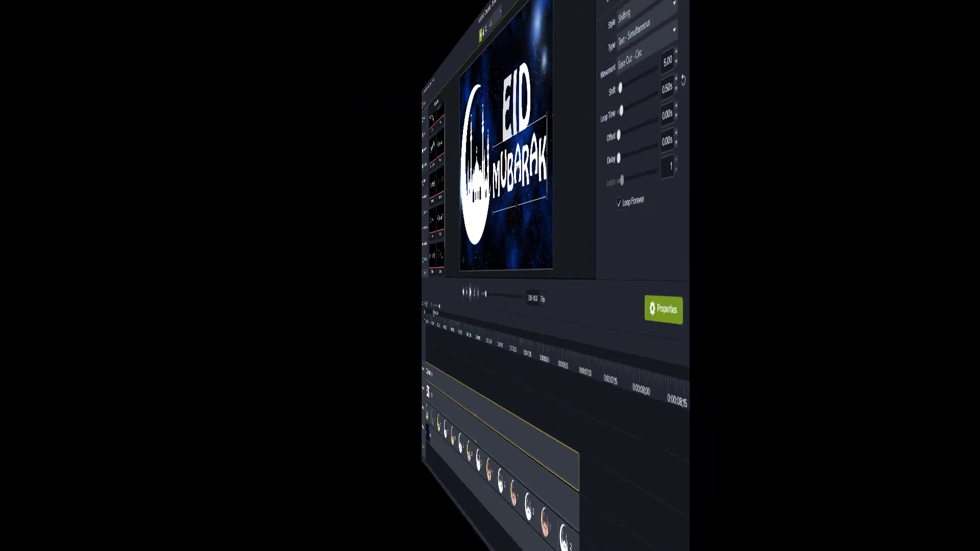
- Open the exported EID MUBARAK GIF file from its folder in File Explorer to view it
{"action": "left_click", "coordinate": [173, 144]}
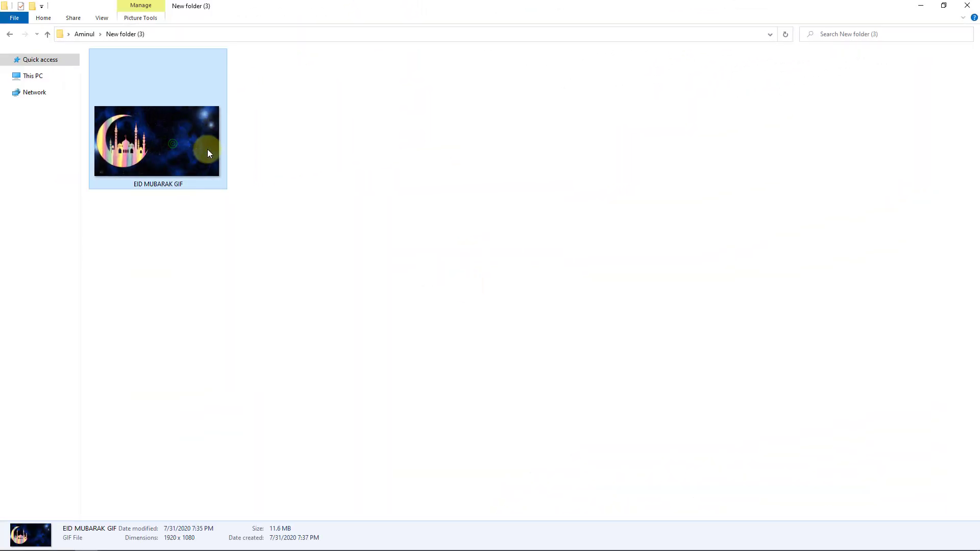
{"action": "double_click", "coordinate": [188, 142]}
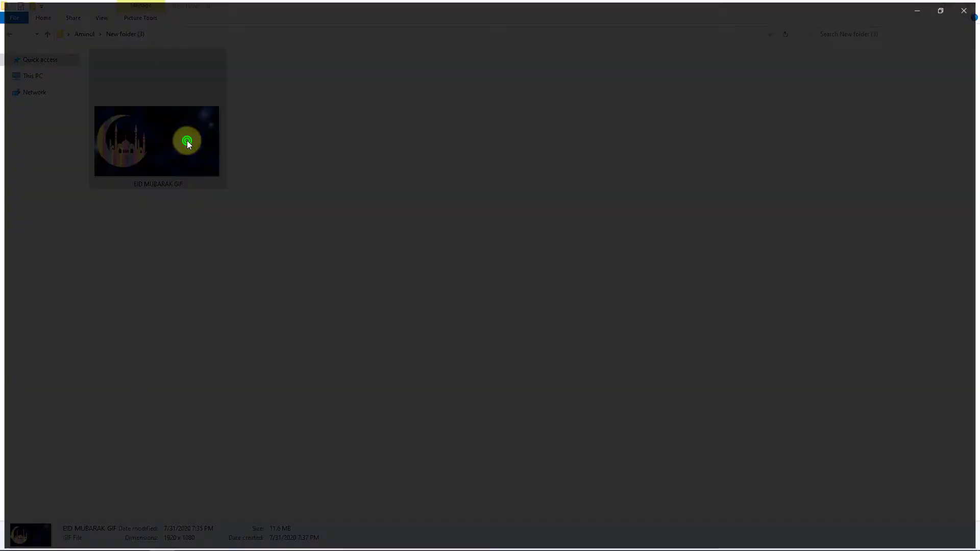